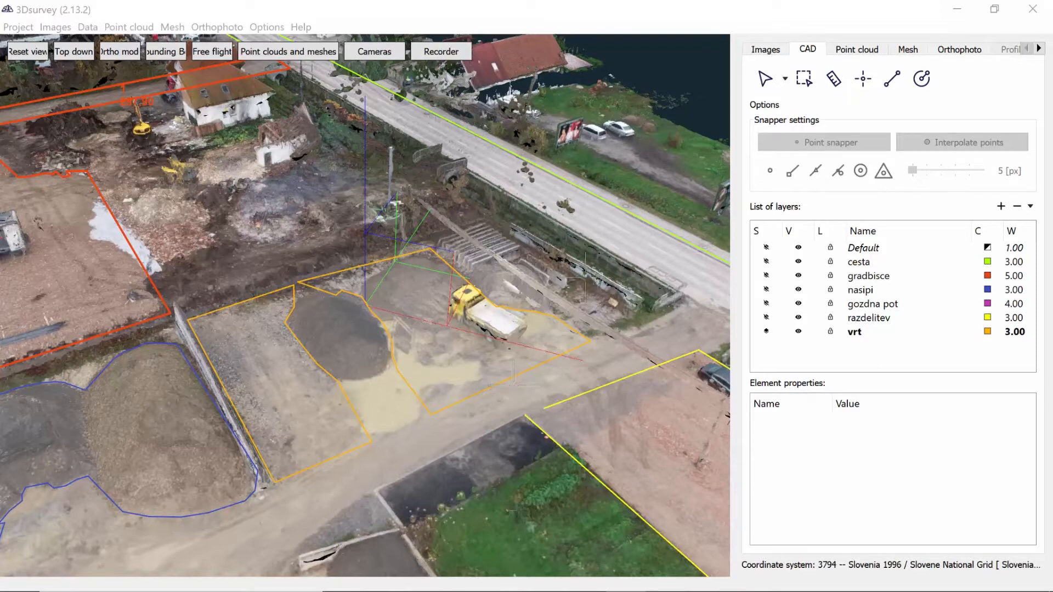
# Select the vrt layer polyline along the front edge of the plot with the yellow truck
pyautogui.click(808, 47)
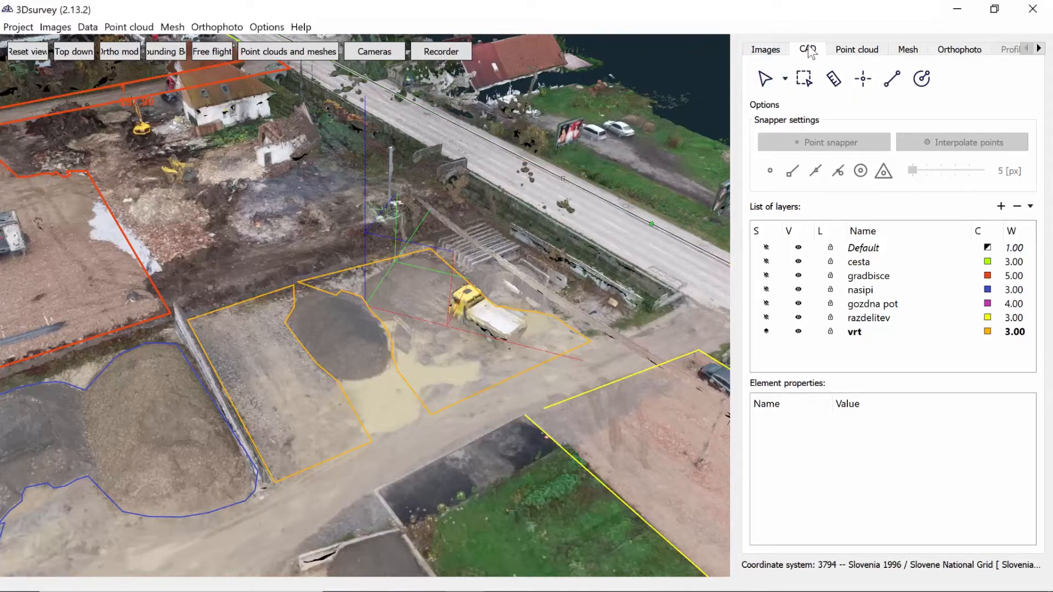
pyautogui.click(771, 81)
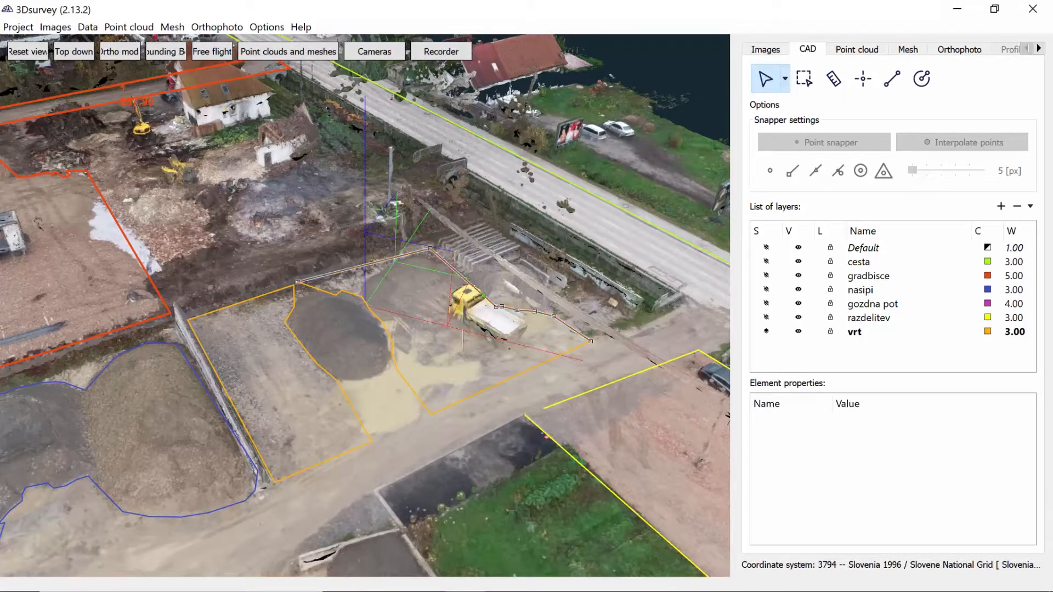
pyautogui.click(463, 401)
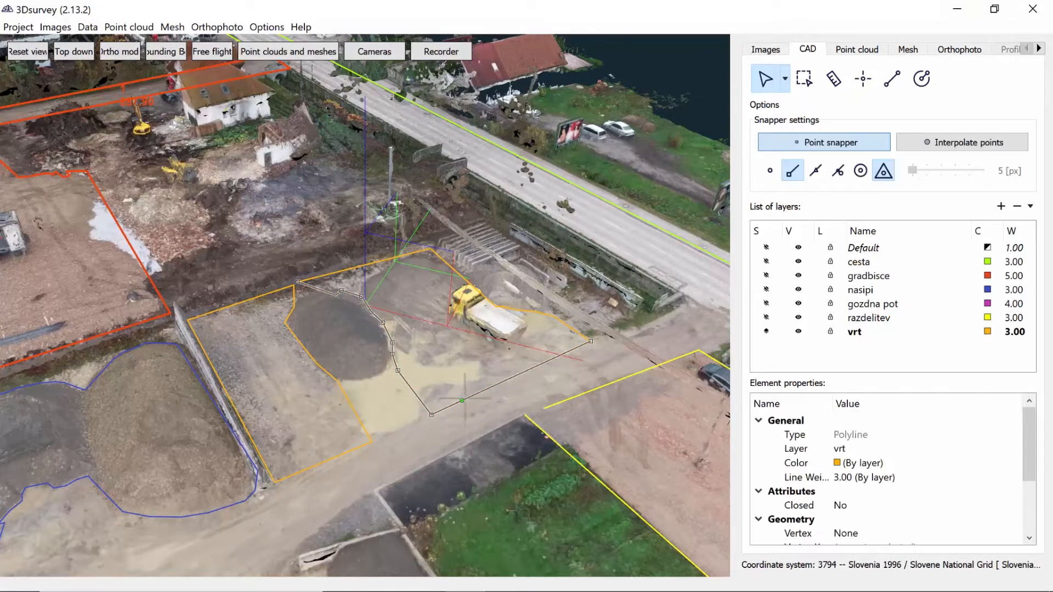
pyautogui.scroll(1, 466, 372)
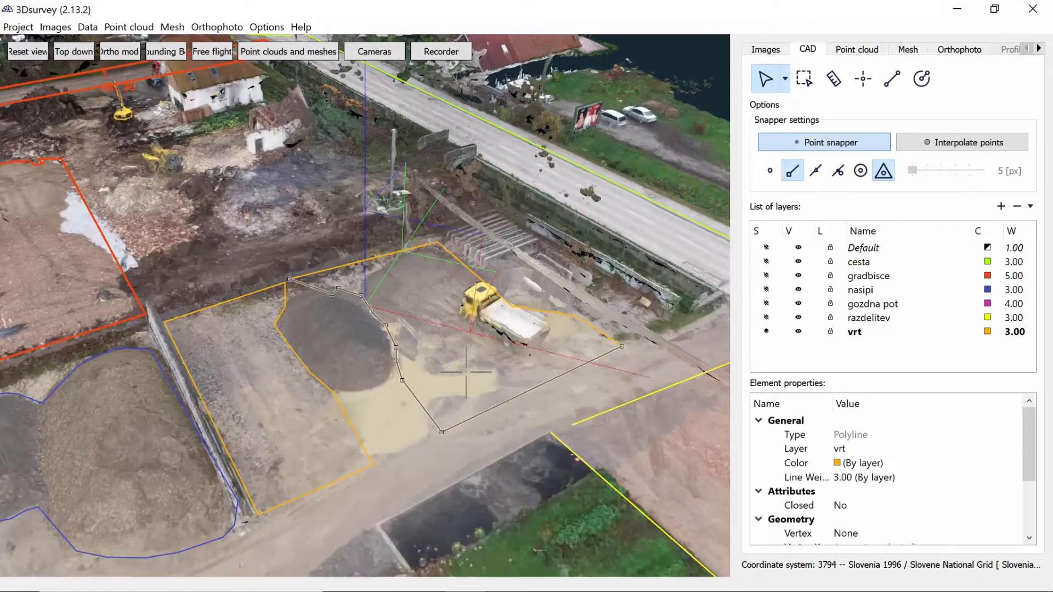
# Extend the selection to all similar elements on the vrt layer, and clear the selection
pyautogui.click(785, 81)
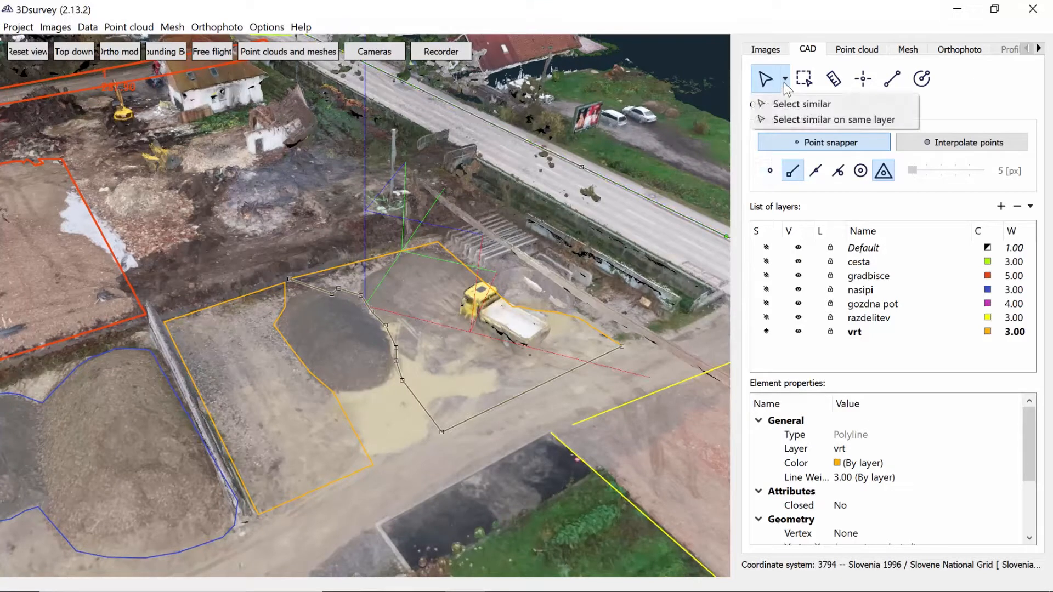
pyautogui.click(782, 117)
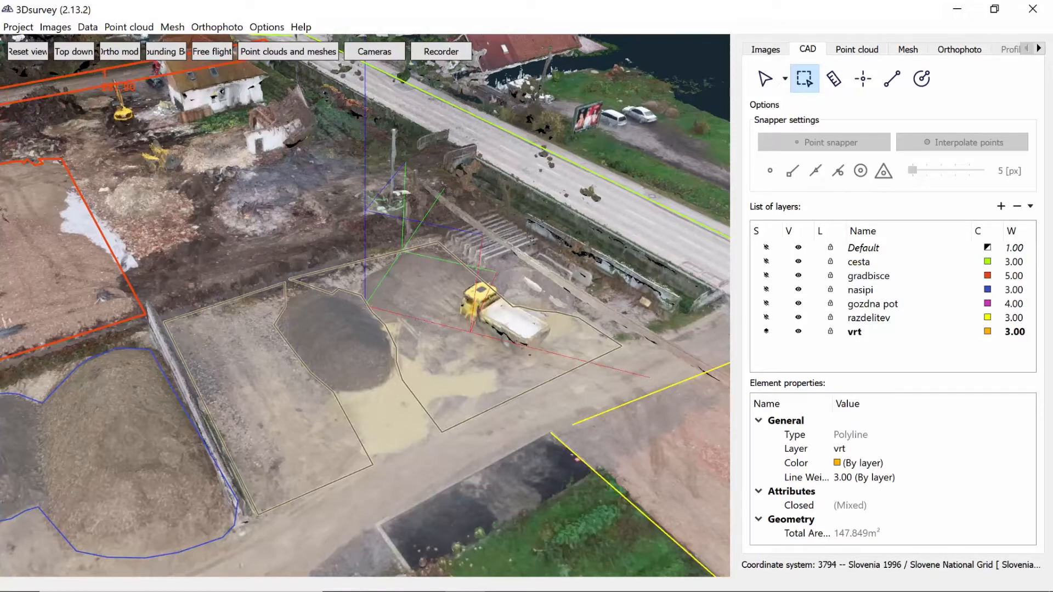
pyautogui.press('Escape')
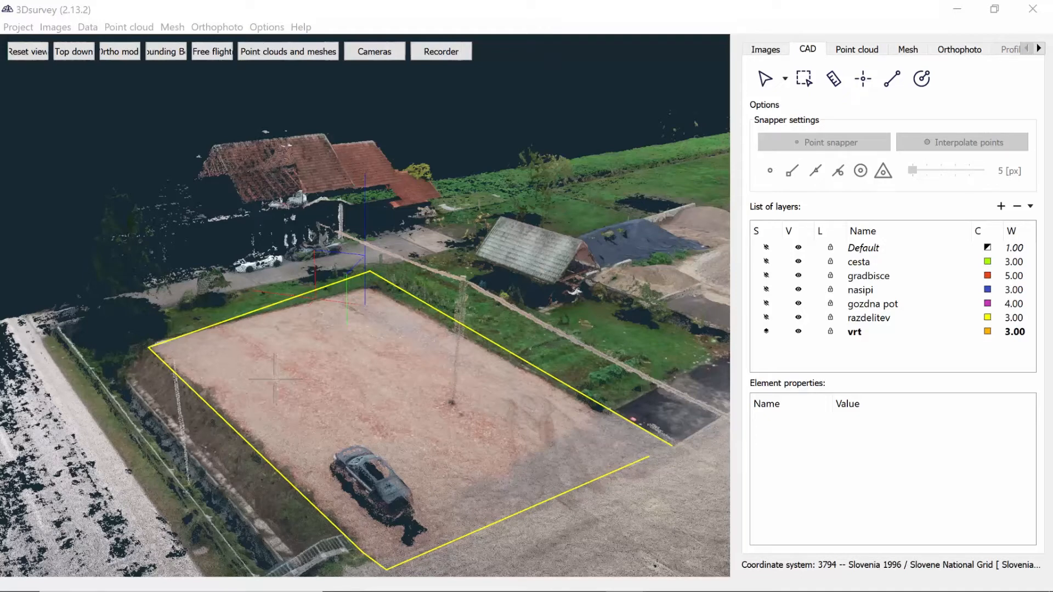
# Move the end vertices of both razdelitev polylines to the gravel plot's far corner, snapping to the point cloud
pyautogui.click(765, 79)
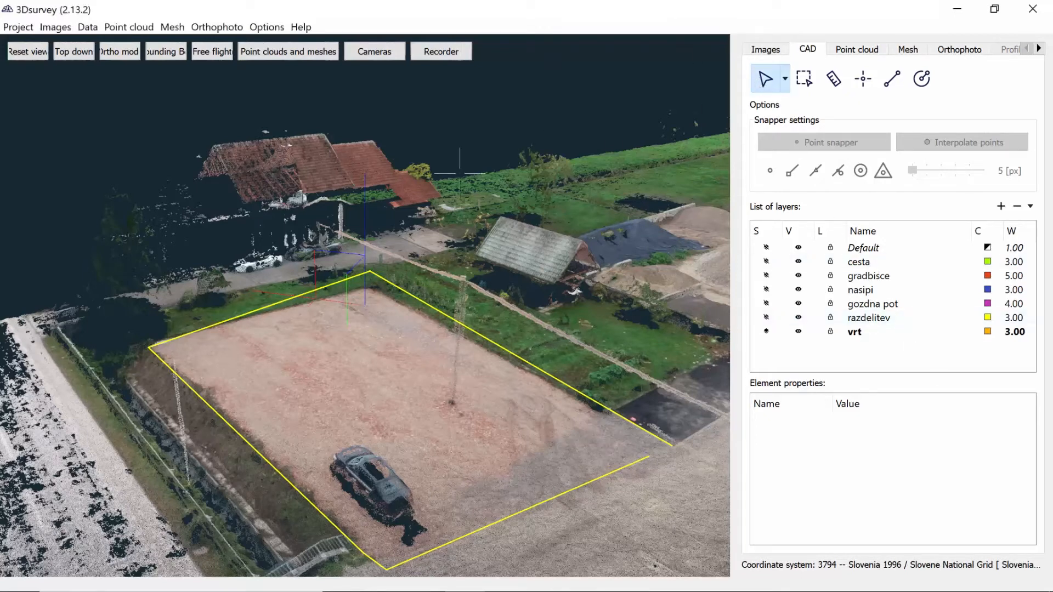
pyautogui.click(340, 282)
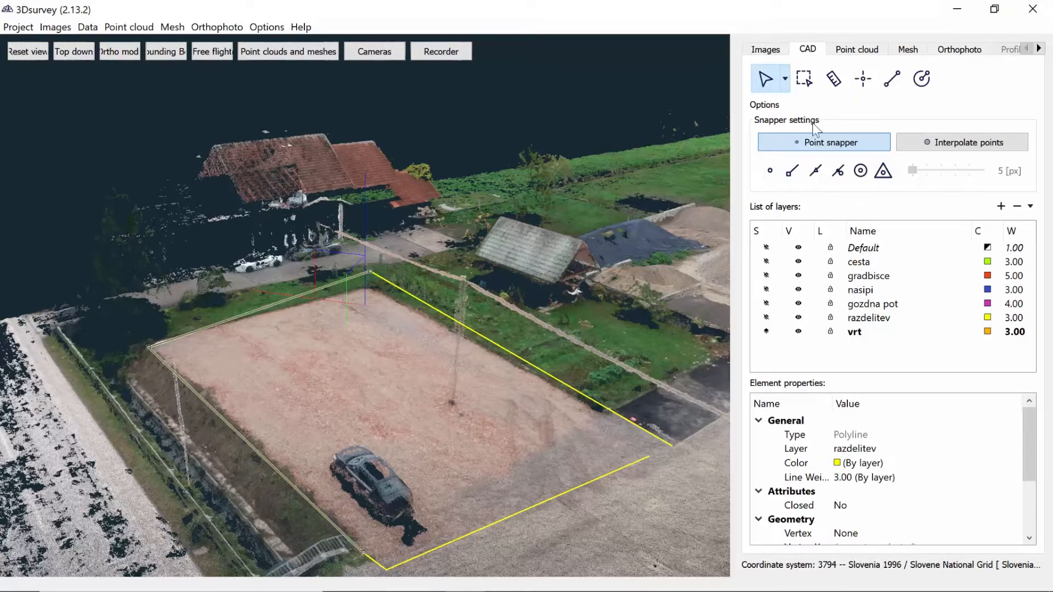
pyautogui.click(770, 171)
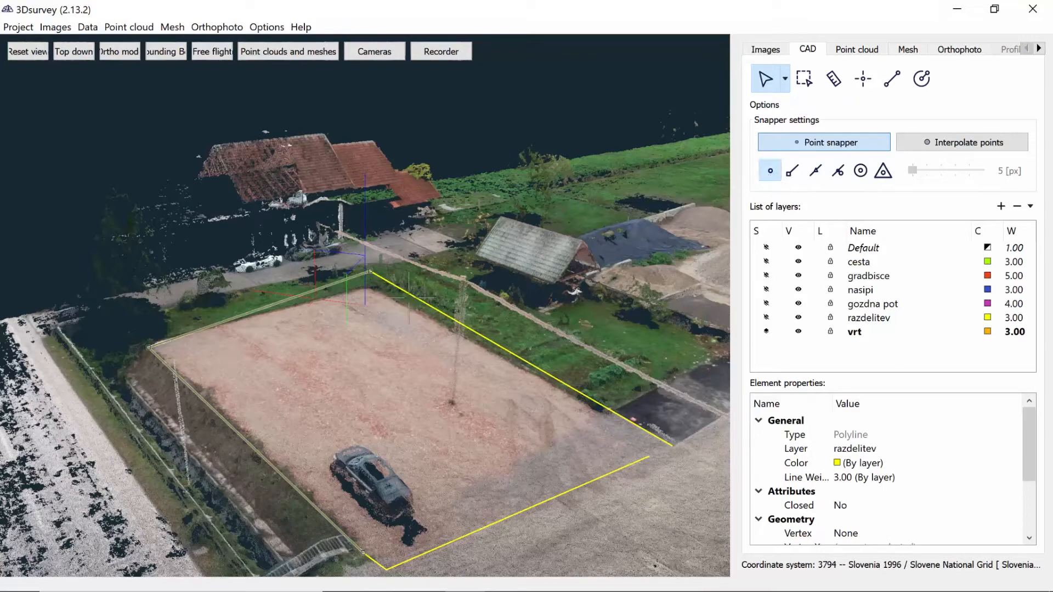
pyautogui.scroll(2, 362, 305)
pyautogui.scroll(2, 362, 305)
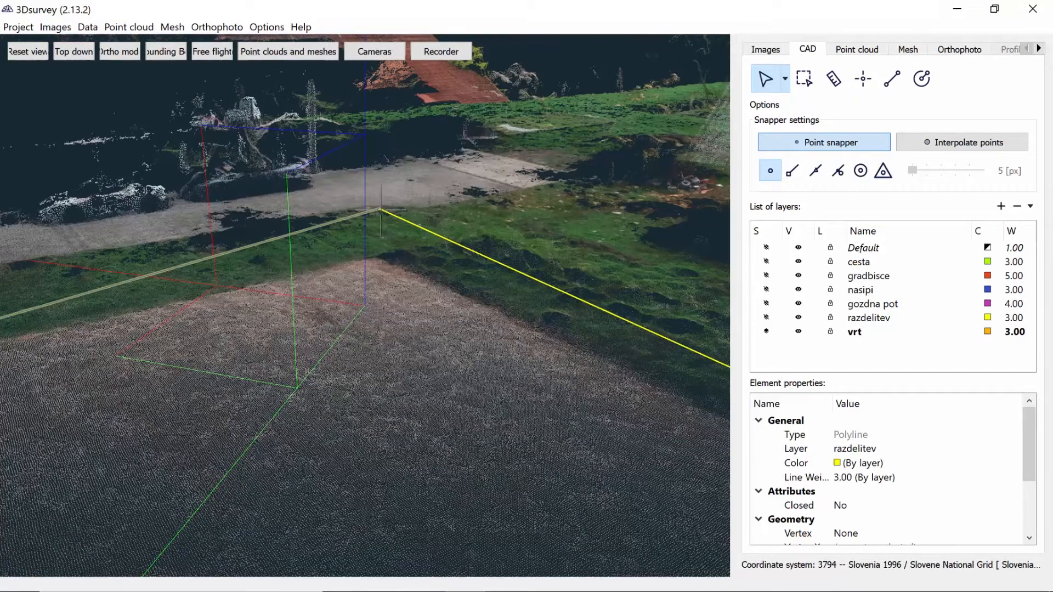
pyautogui.click(387, 273)
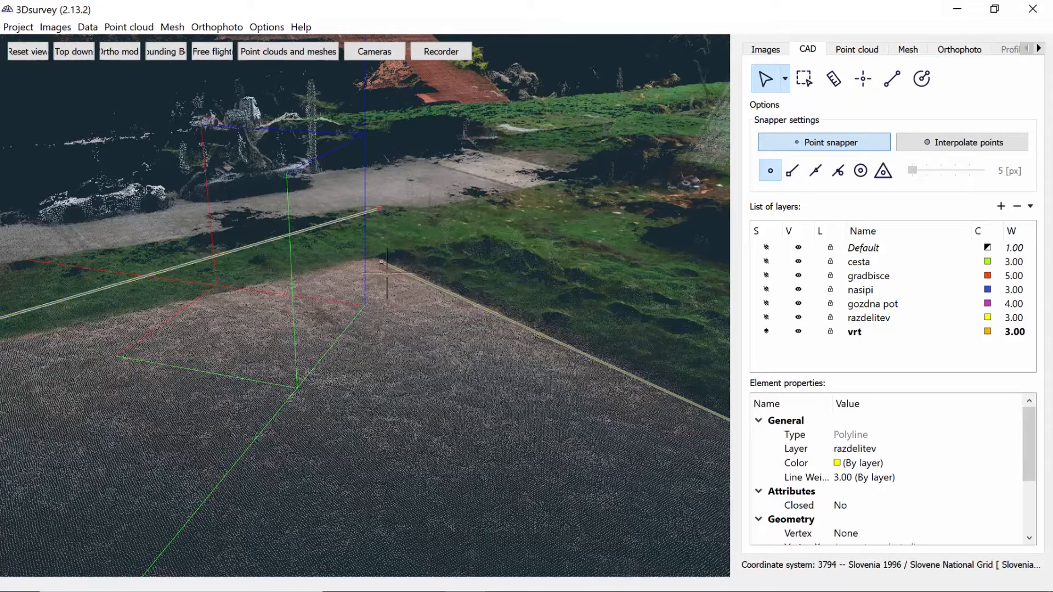
pyautogui.click(382, 213)
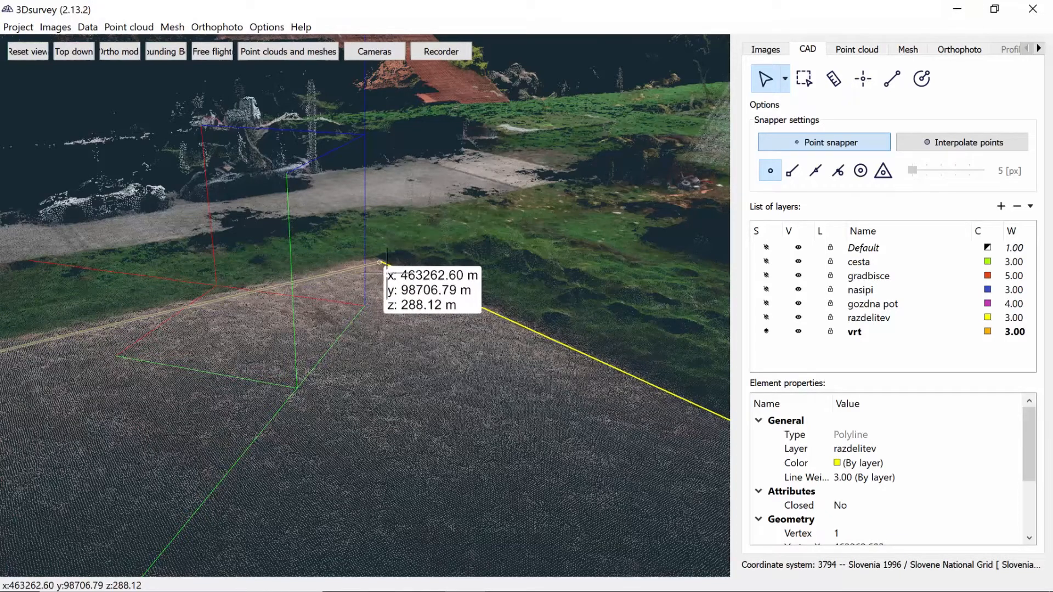
pyautogui.click(387, 273)
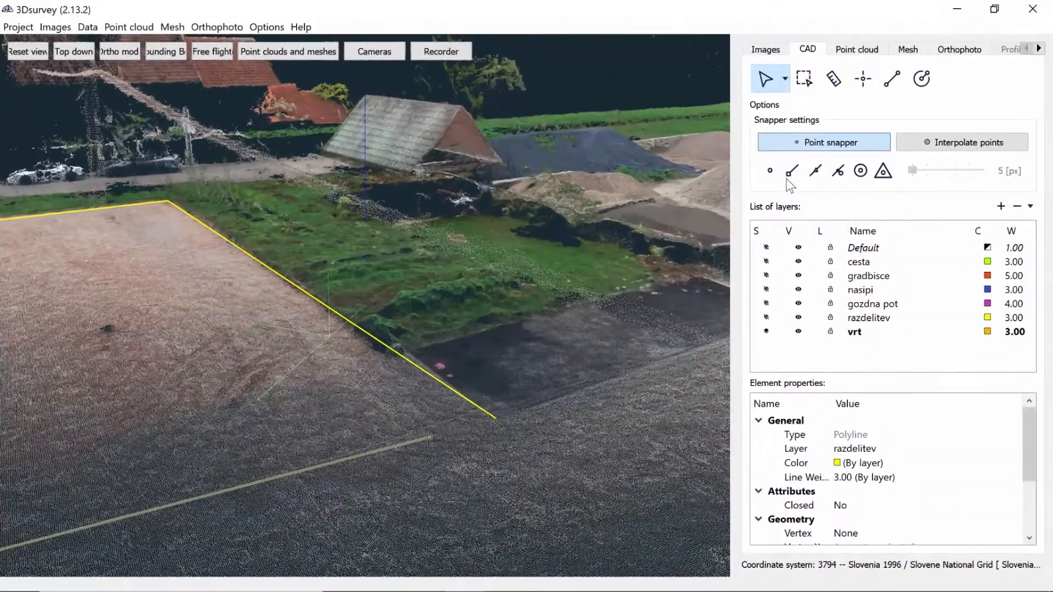
# Close the gravel plot's front corner by snapping the front line's open end to the adjacent boundary line's endpoint
pyautogui.click(792, 171)
pyautogui.click(430, 437)
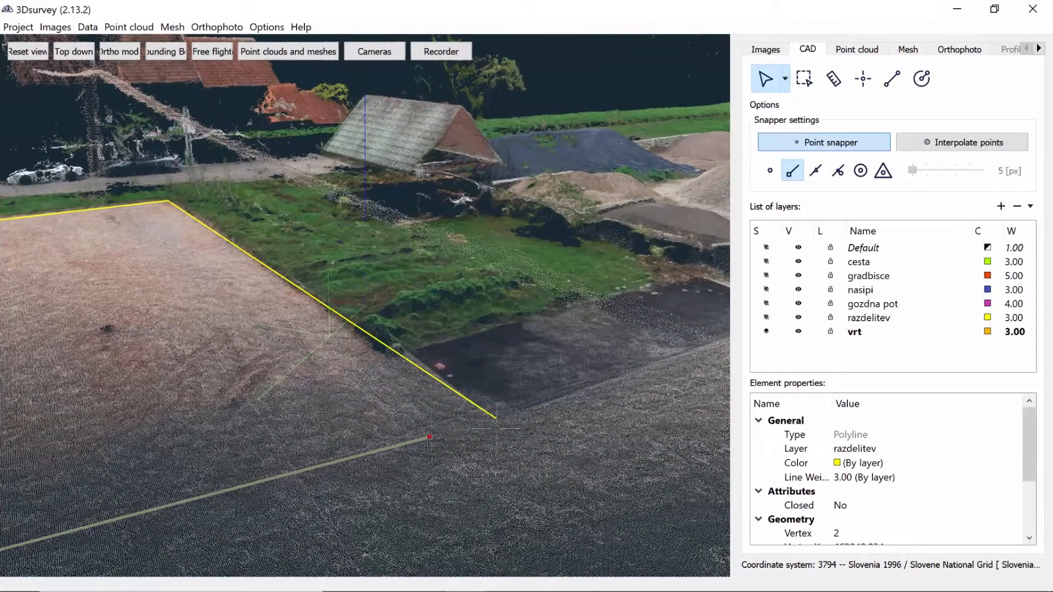
pyautogui.click(496, 418)
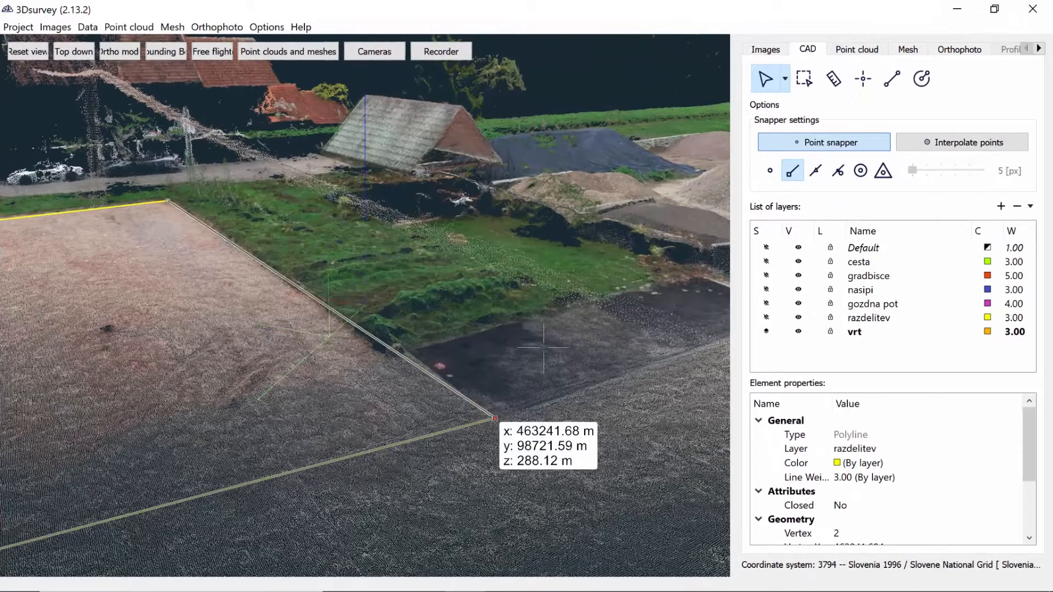
pyautogui.press('Escape')
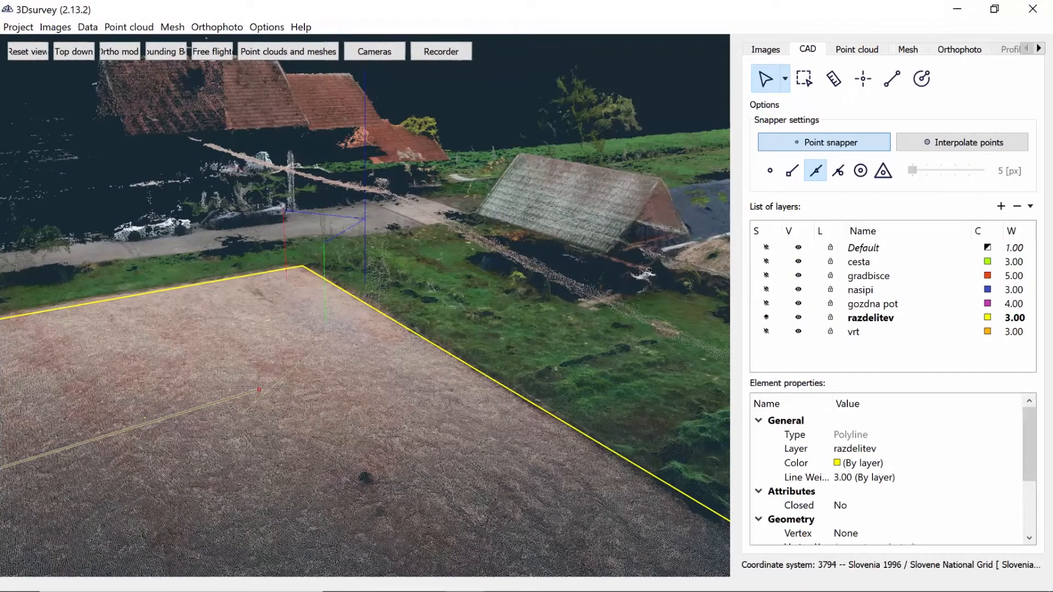
# Snap the dividing line's free end onto the gravel plot boundary, and extend the dark plot's edge line to that boundary
pyautogui.click(259, 389)
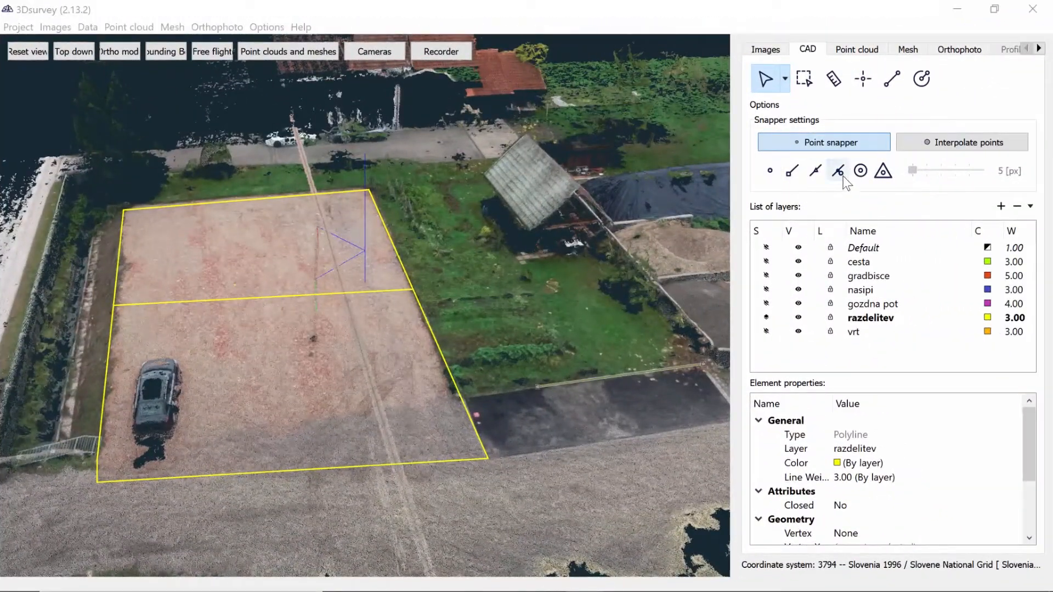
pyautogui.click(838, 172)
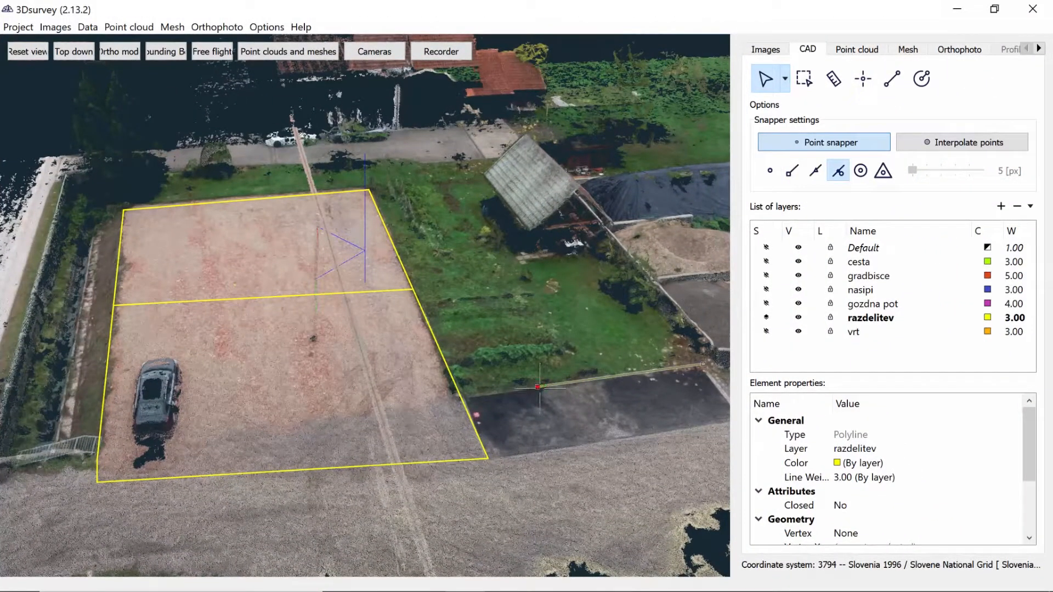
pyautogui.moveTo(540, 388); pyautogui.dragTo(461, 396)
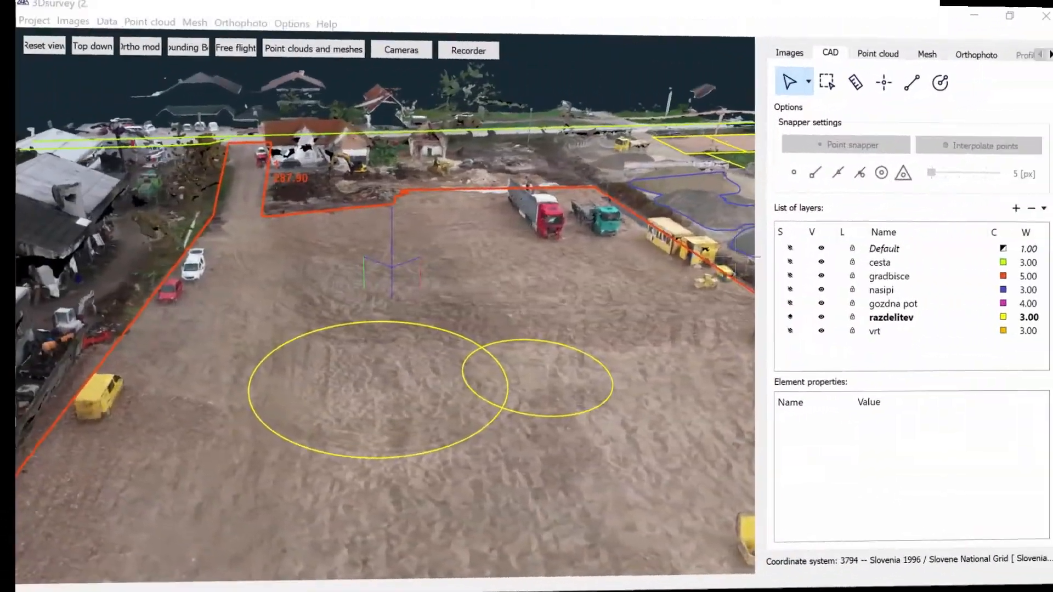
# Select the smaller yellow circle and move it by its centre with only centre snapping enabled
pyautogui.click(608, 365)
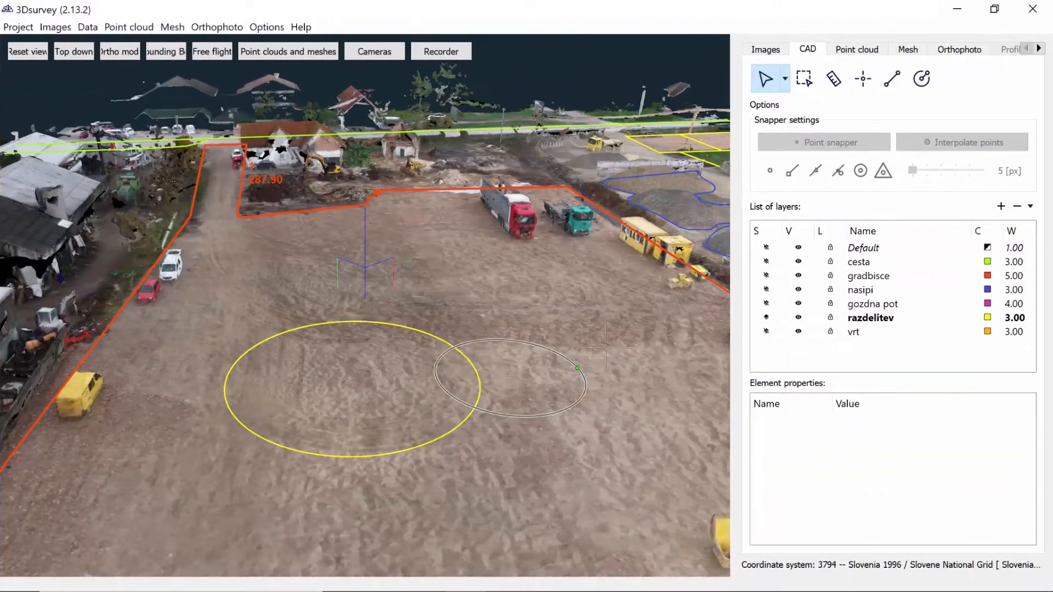
pyautogui.click(861, 170)
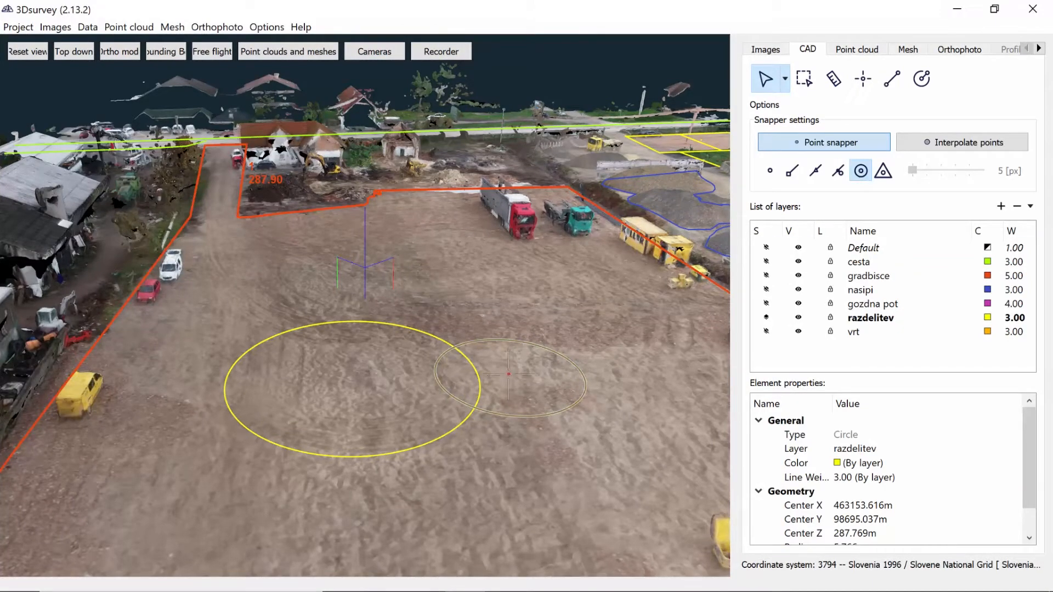
pyautogui.moveTo(509, 374); pyautogui.dragTo(439, 338)
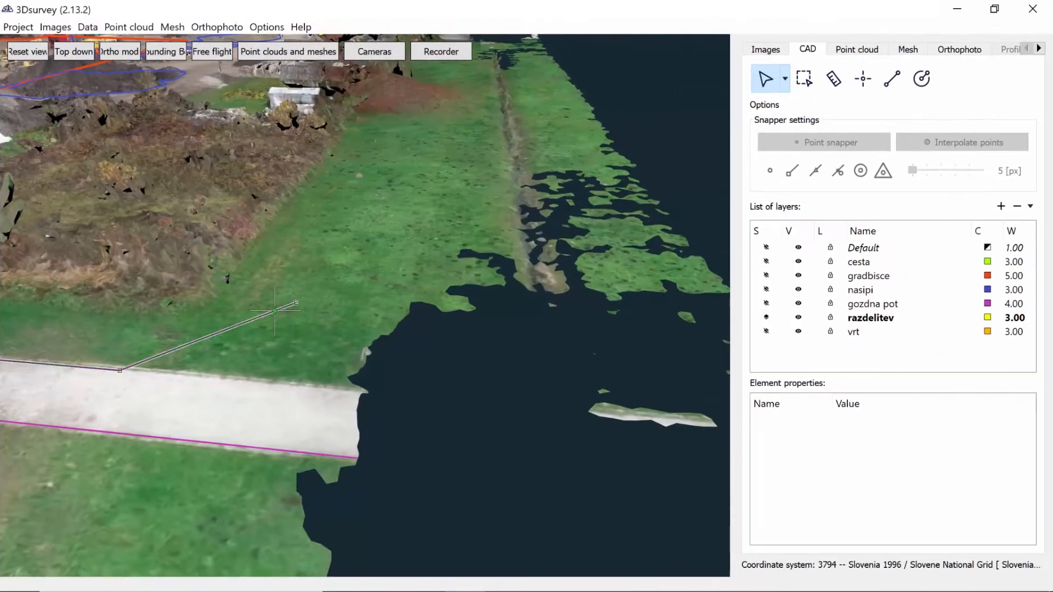
# Snap the gozdna pot polyline's end vertex to the mesh at the path's upper edge end, and show the mesh list
pyautogui.click(883, 171)
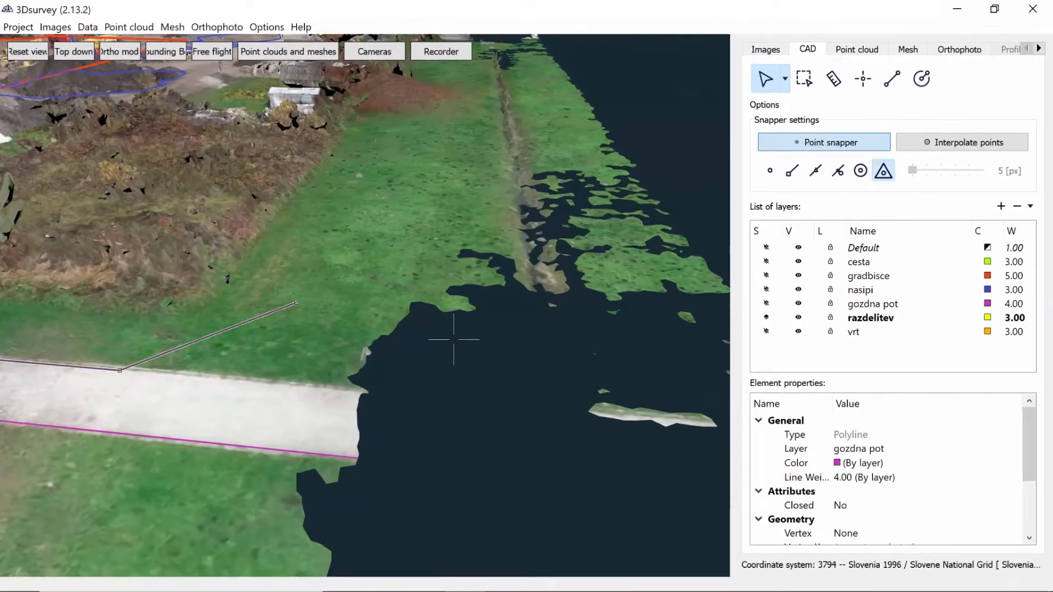
pyautogui.moveTo(296, 304); pyautogui.dragTo(364, 391)
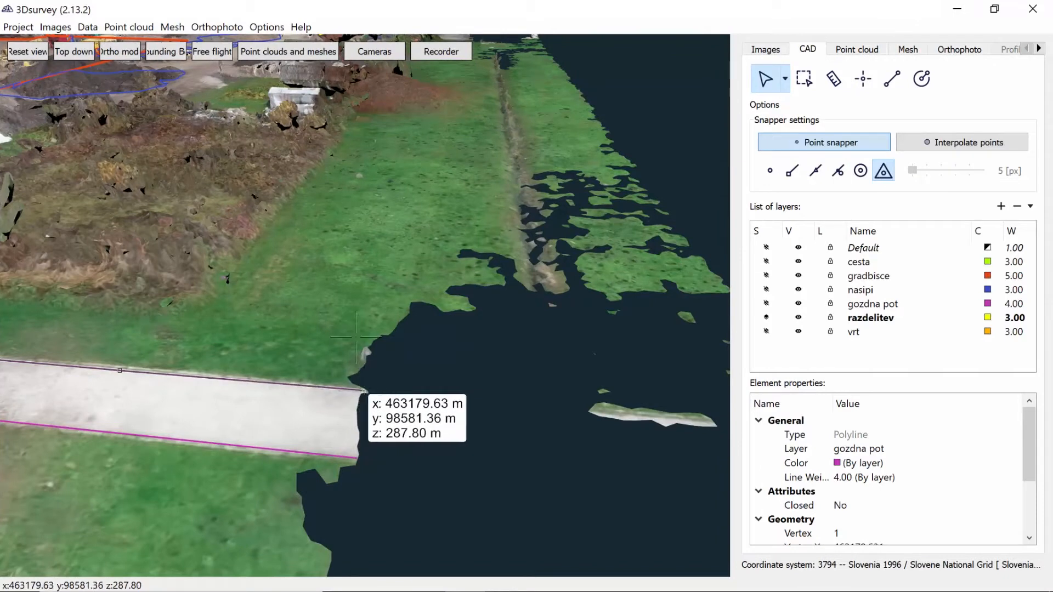
pyautogui.click(356, 337)
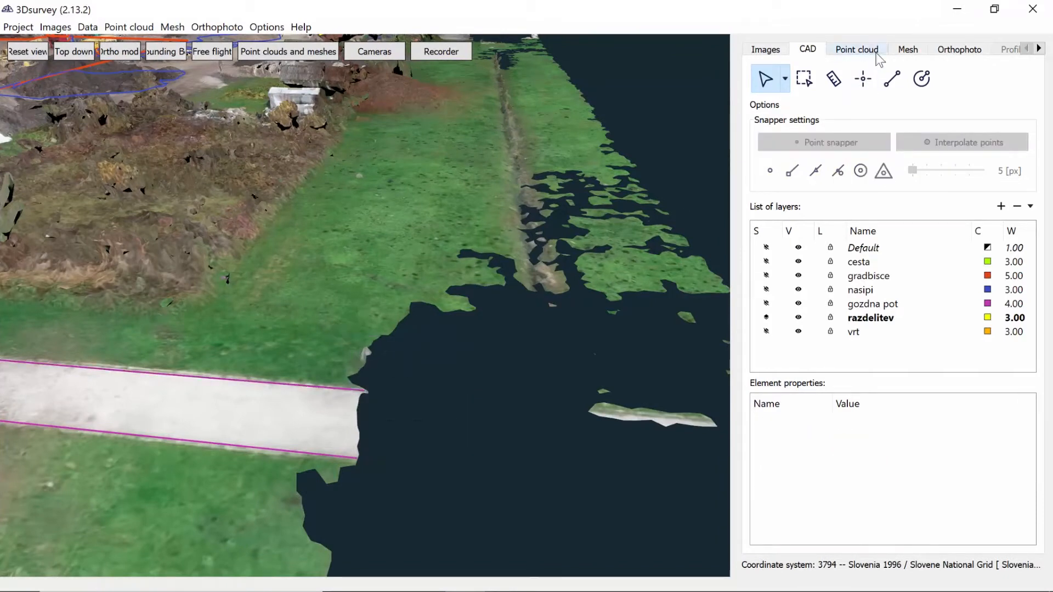
pyautogui.click(906, 50)
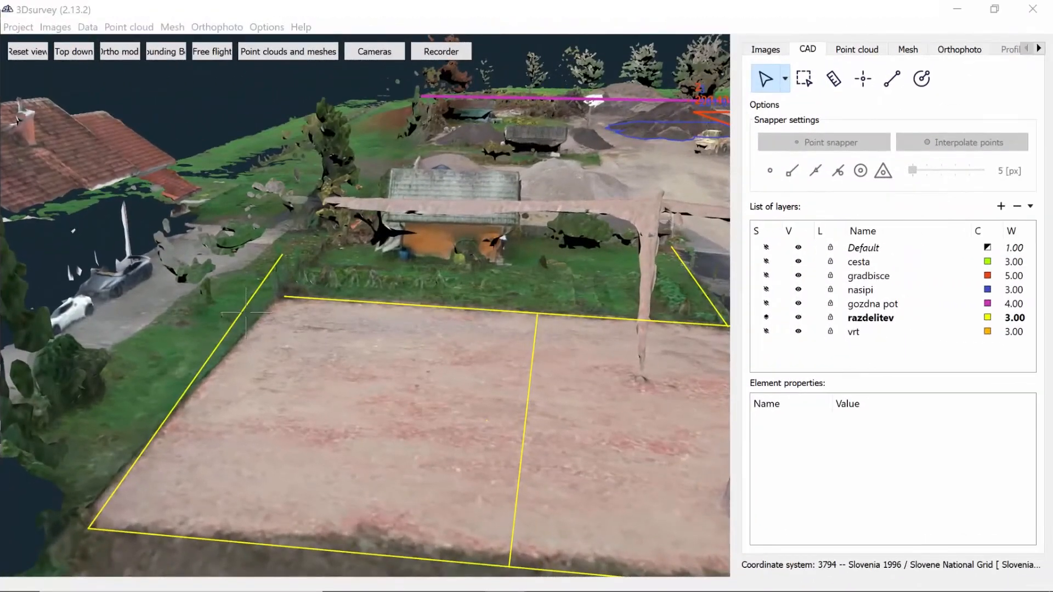
# Select the misaligned razdelitev boundary polyline and enable point, endpoint, on-line, centre and mesh snapping together
pyautogui.click(186, 391)
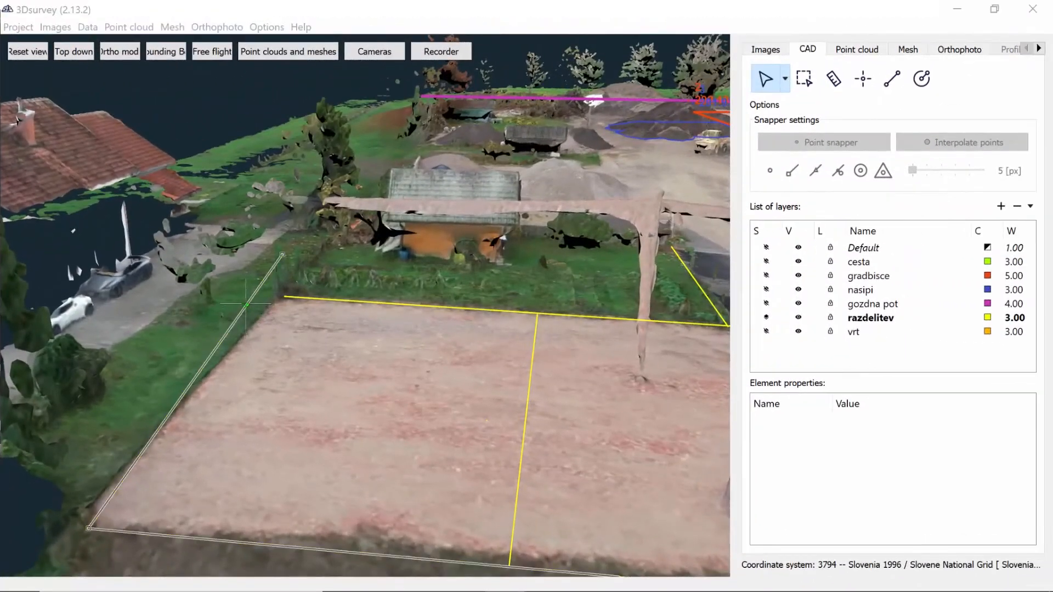
pyautogui.click(770, 171)
pyautogui.click(792, 170)
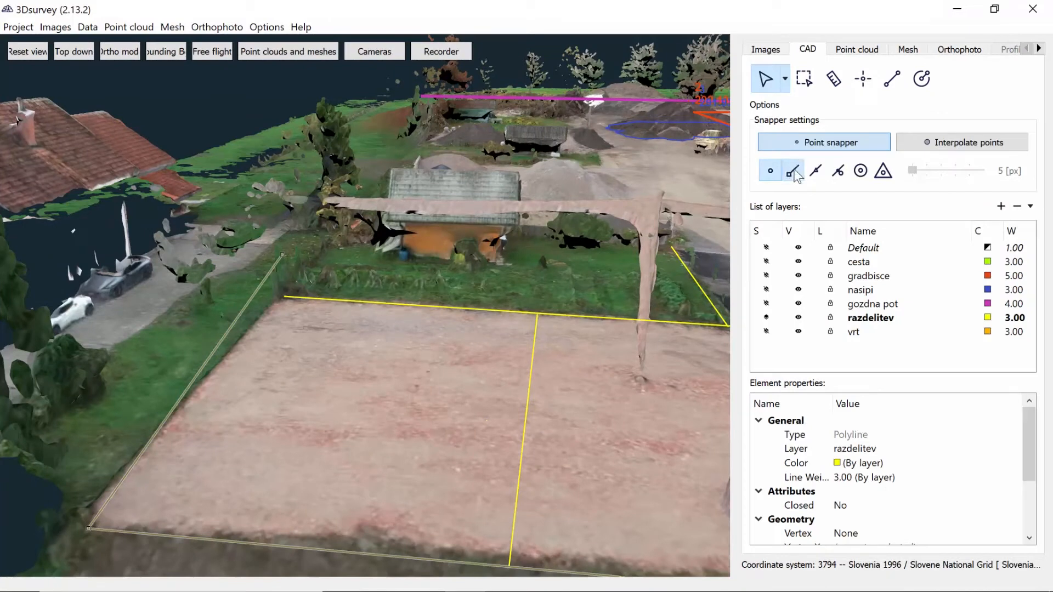
pyautogui.click(815, 171)
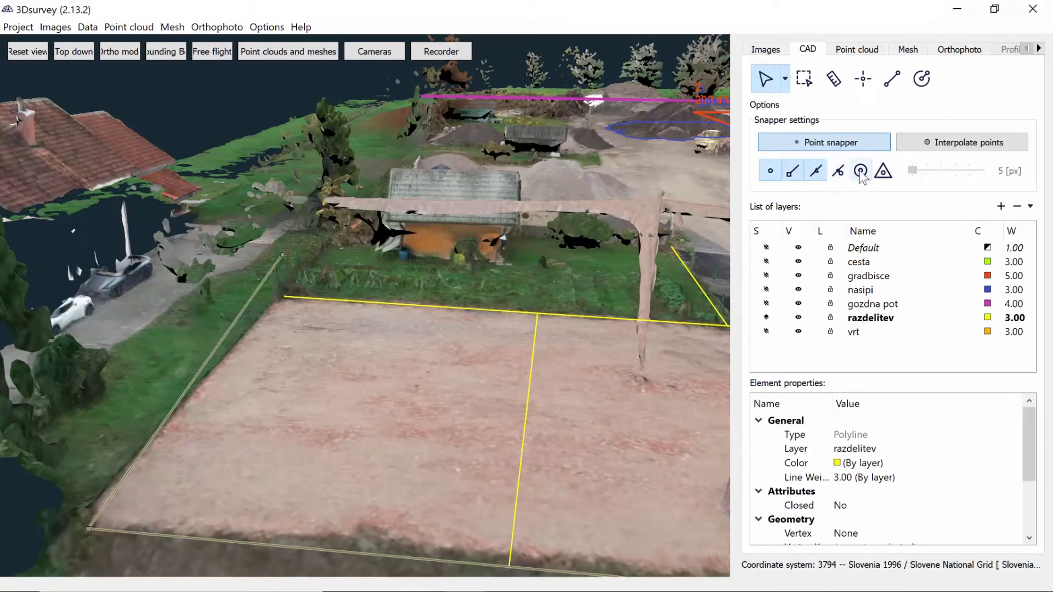
pyautogui.click(861, 171)
pyautogui.click(883, 170)
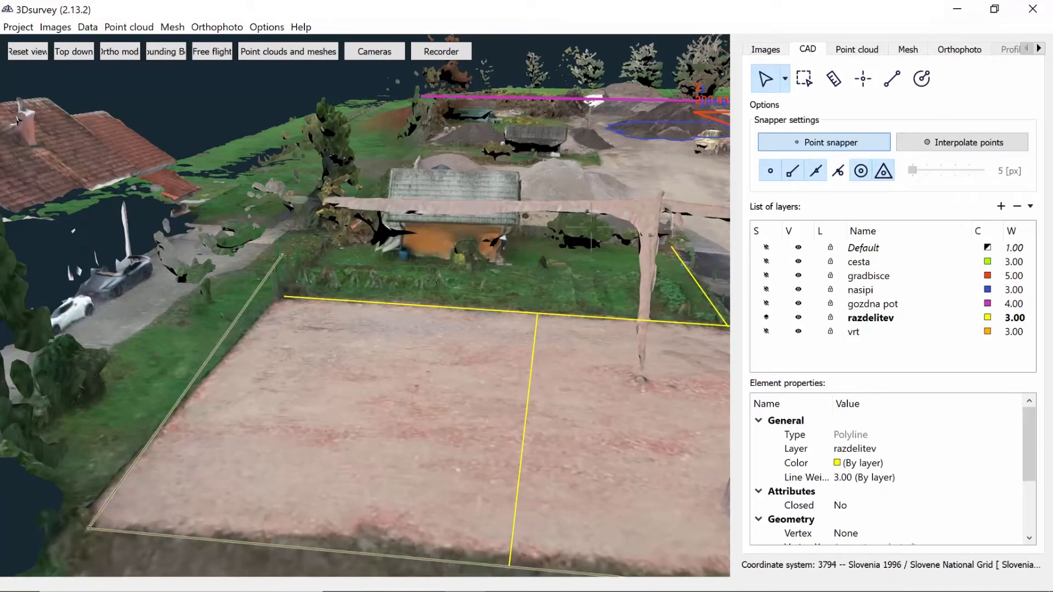
# Move the boundary polyline's misplaced end vertex to the gravel plot's corner, meeting the adjoining yellow line
pyautogui.moveTo(359, 333); pyautogui.dragTo(353, 334)
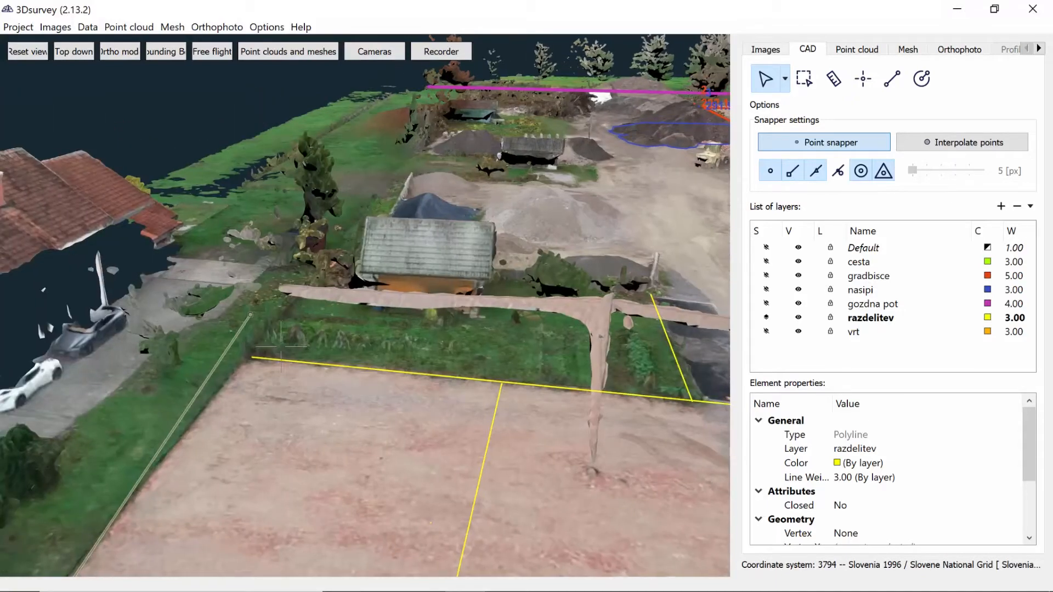
pyautogui.click(250, 315)
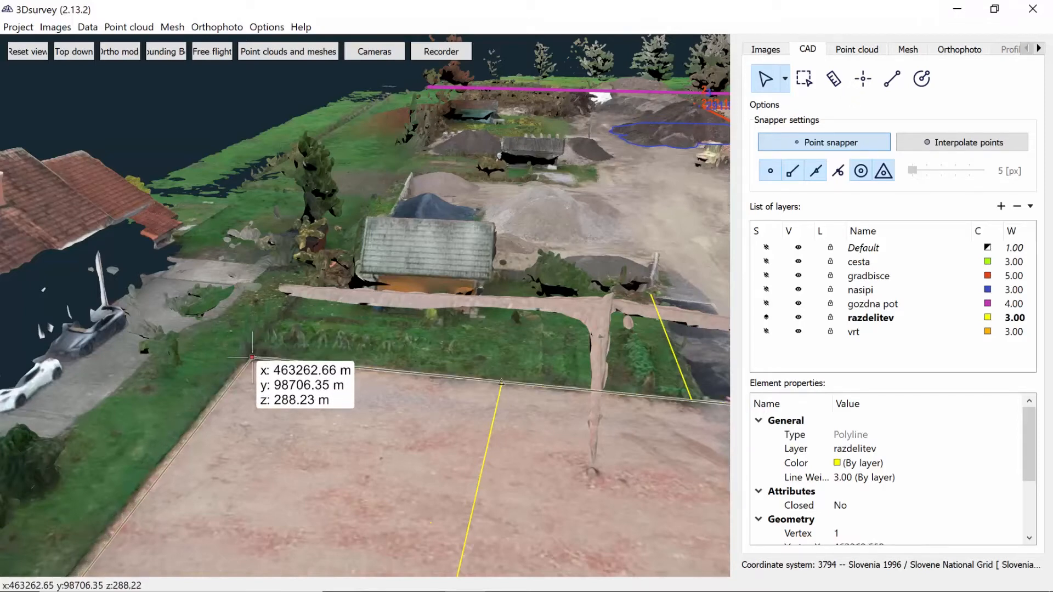
pyautogui.click(251, 358)
pyautogui.rightClick(252, 358)
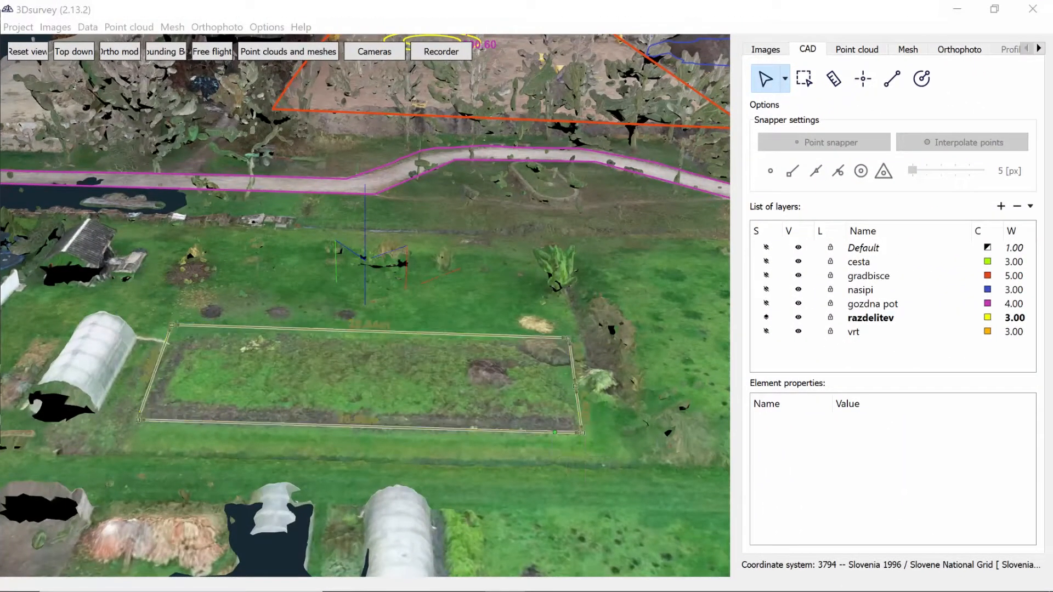
# Select the closed measurement around the garden bed and check its 2D and 3D area properties
pyautogui.click(552, 432)
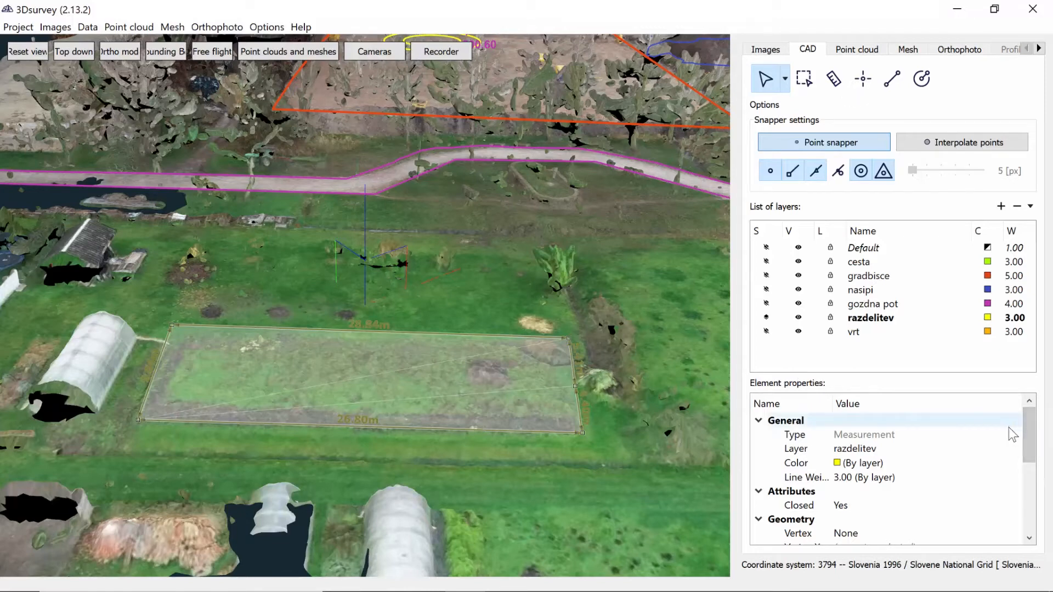
pyautogui.scroll(-4, 921, 431)
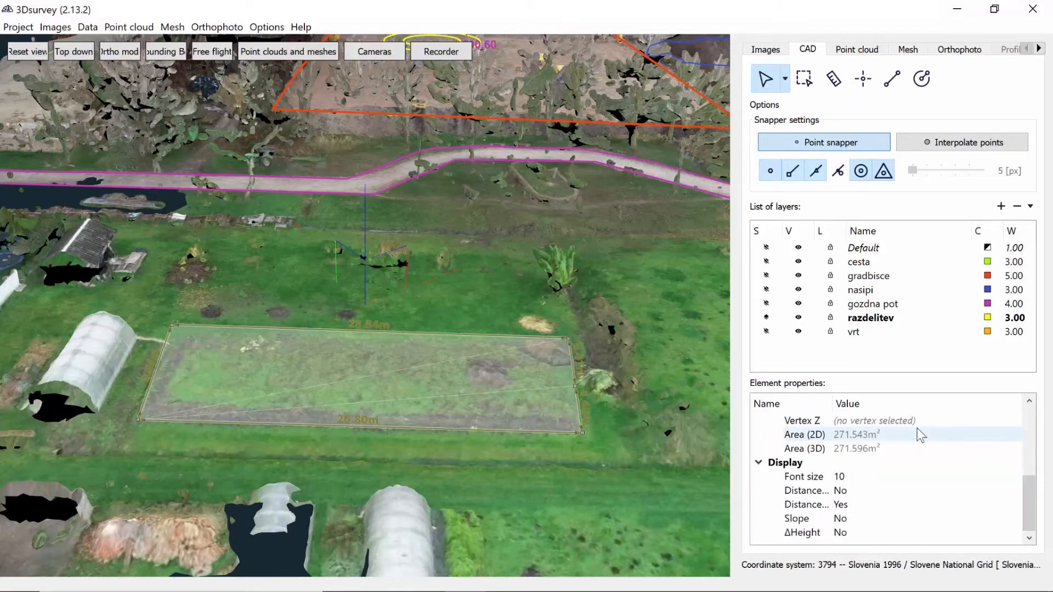
# Assign the garden bed measurement to the vrt layer
pyautogui.scroll(4, 905, 452)
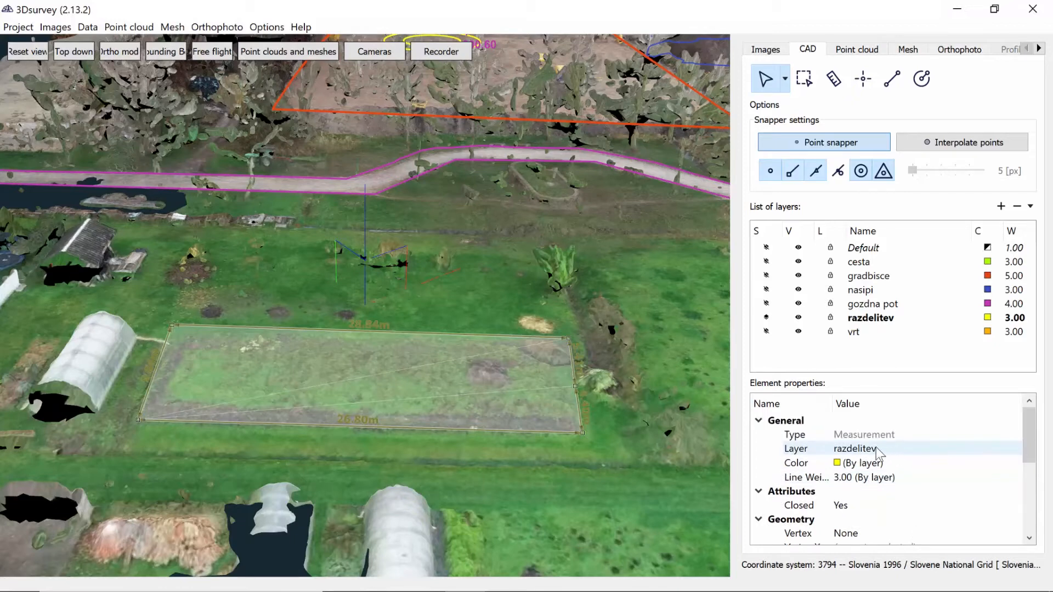
pyautogui.click(816, 453)
pyautogui.click(831, 454)
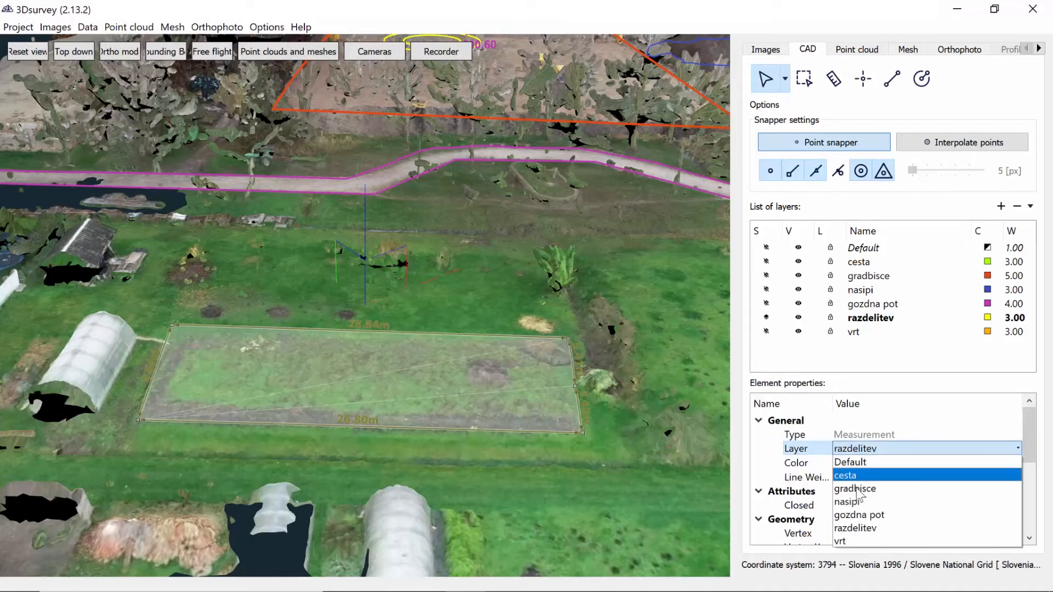
pyautogui.click(857, 542)
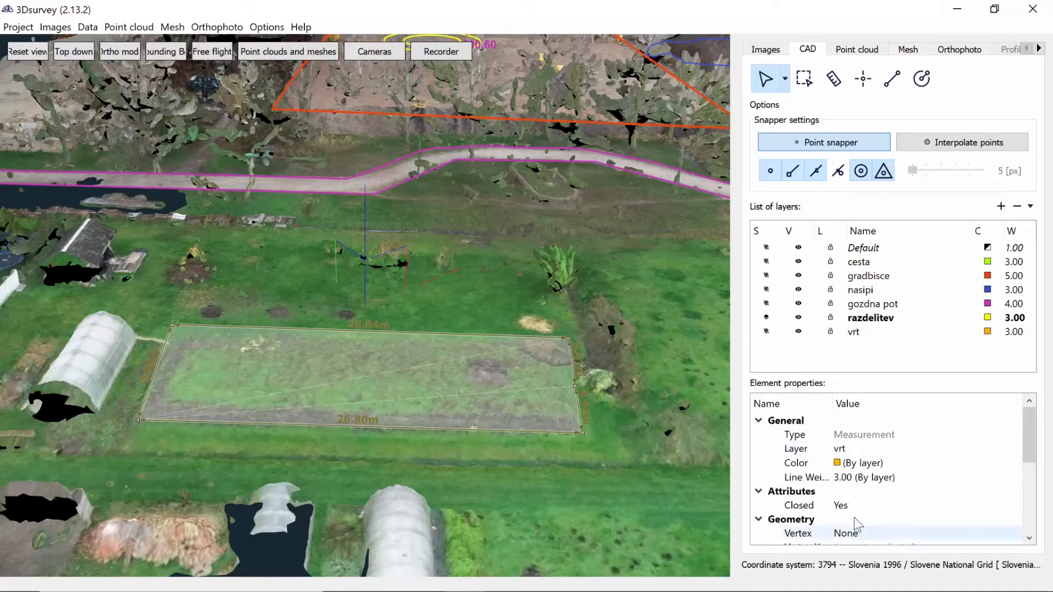
# Give the garden bed measurement a custom cyan colour, #00ffff
pyautogui.click(854, 467)
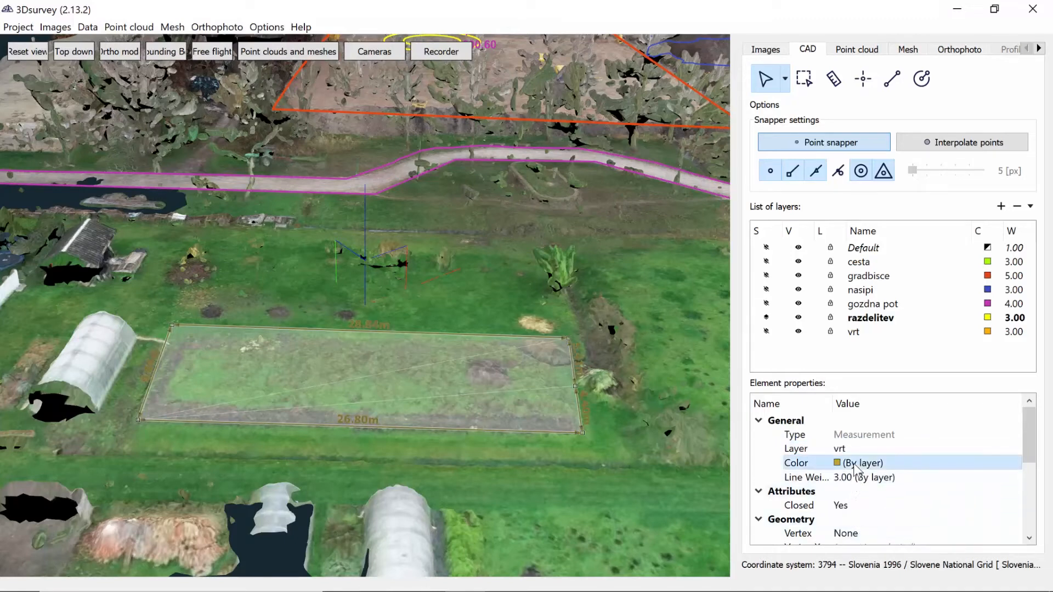
pyautogui.click(853, 467)
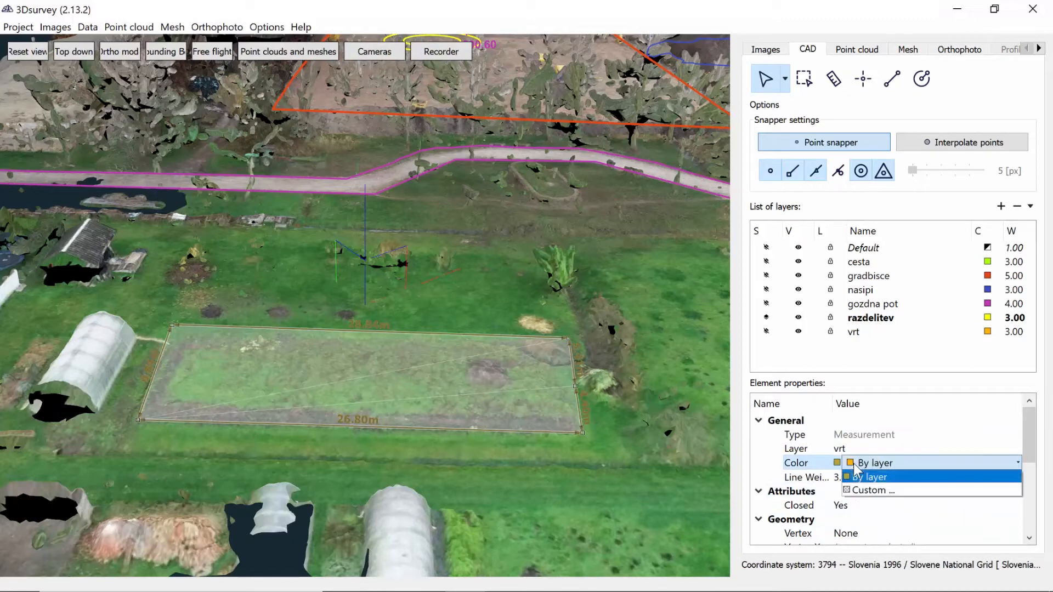
pyautogui.click(885, 491)
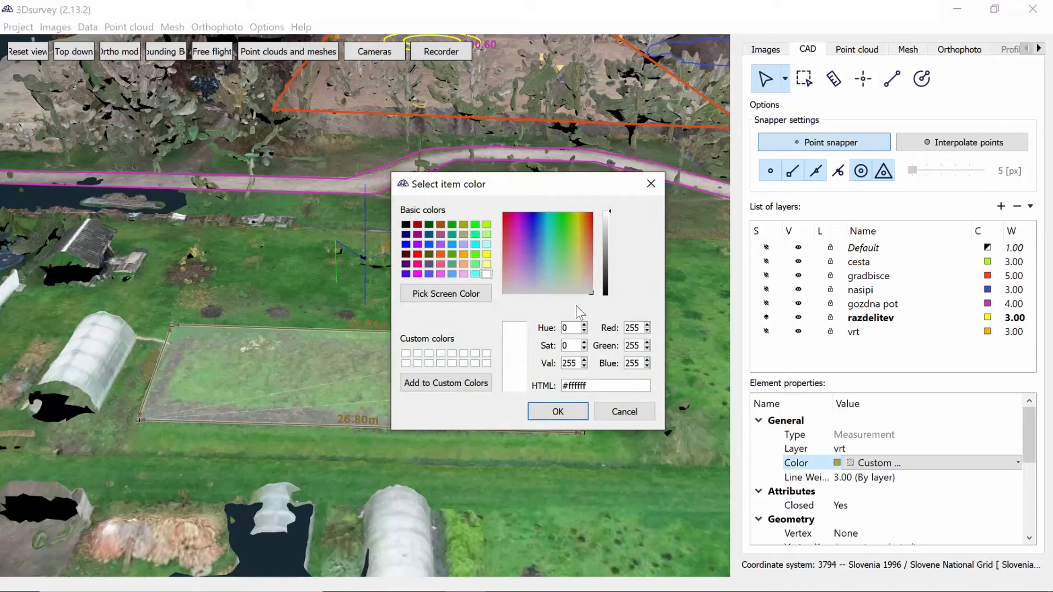
pyautogui.click(475, 245)
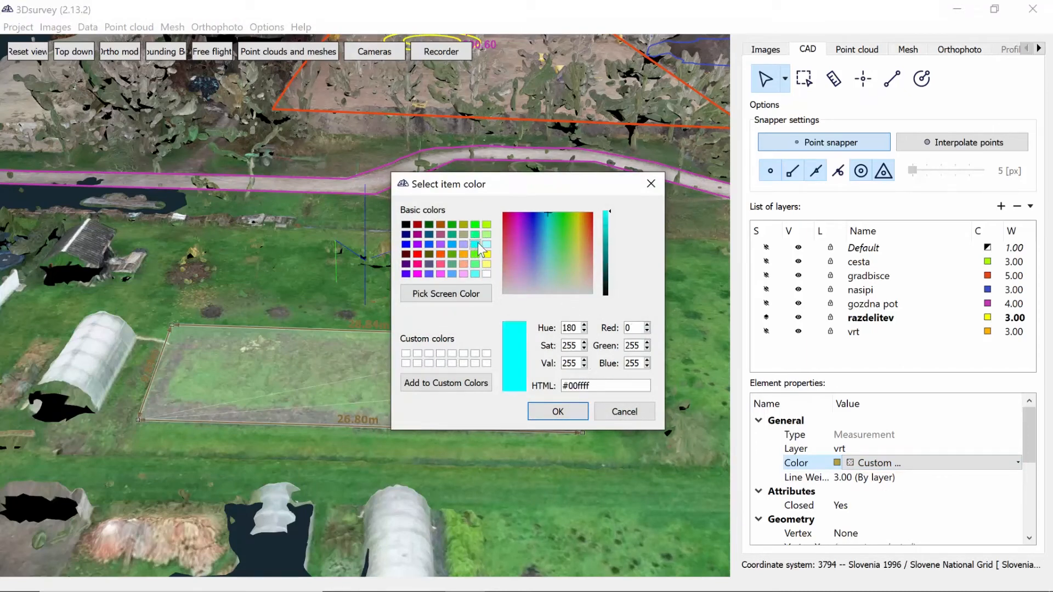
pyautogui.click(566, 406)
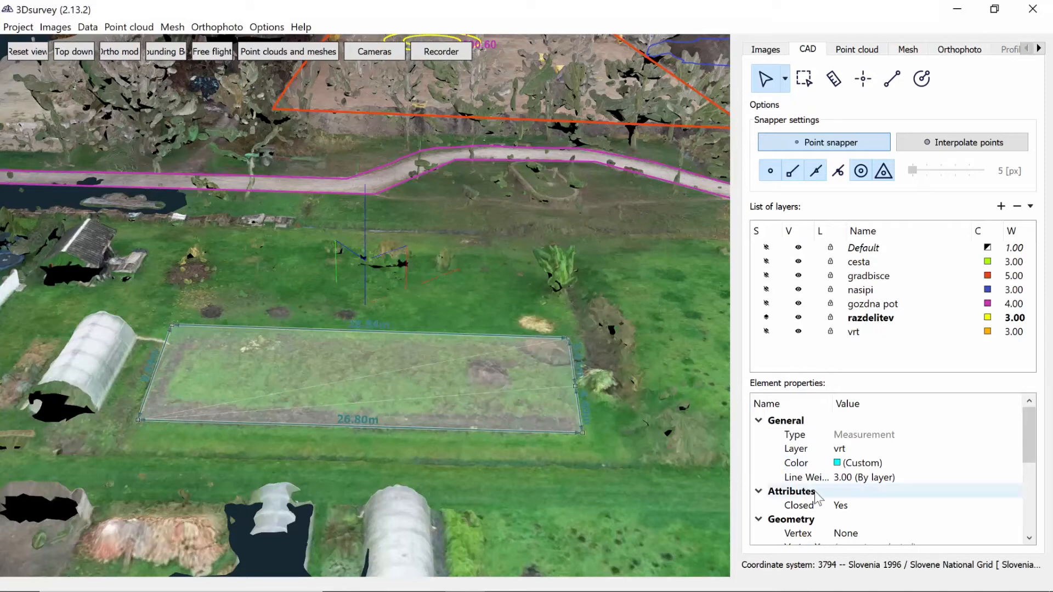
# Return the garden bed measurement's colour to By layer and set a custom line weight of 4.00
pyautogui.doubleClick(860, 466)
pyautogui.click(863, 478)
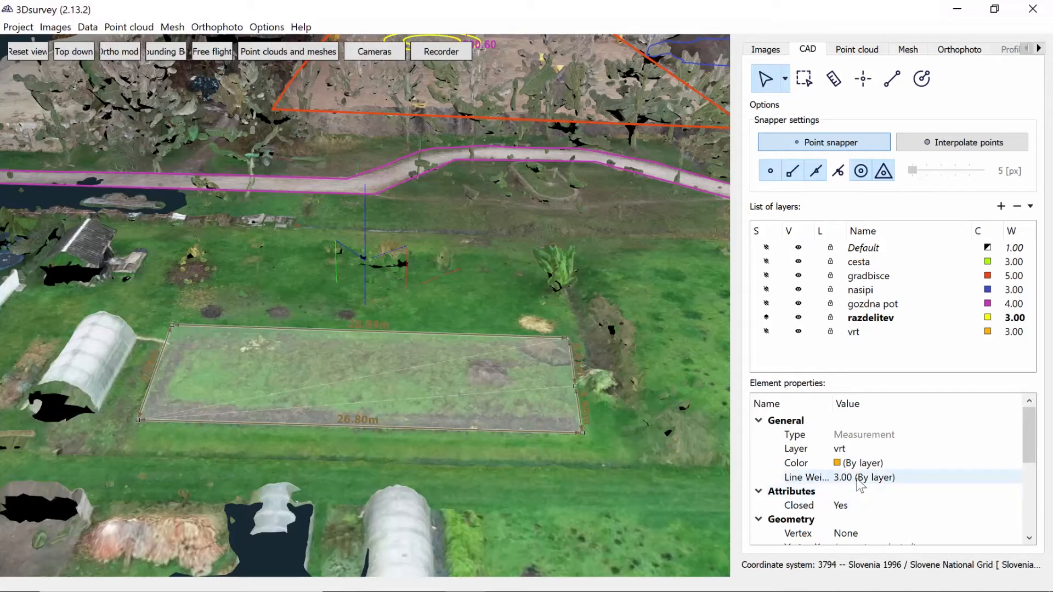
pyautogui.doubleClick(857, 478)
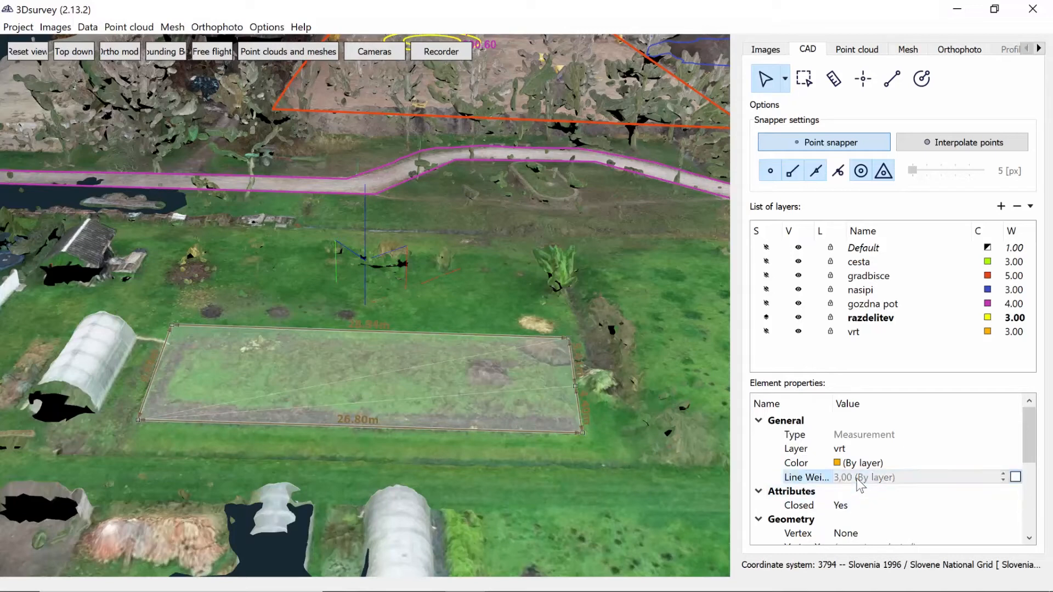
pyautogui.click(1015, 477)
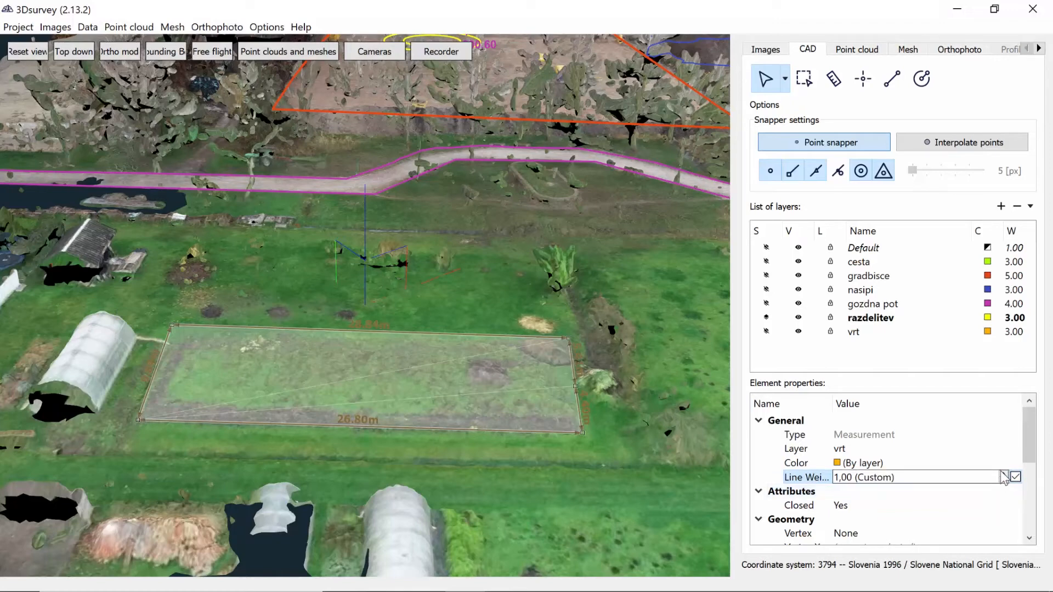
pyautogui.click(1004, 474)
pyautogui.click(940, 495)
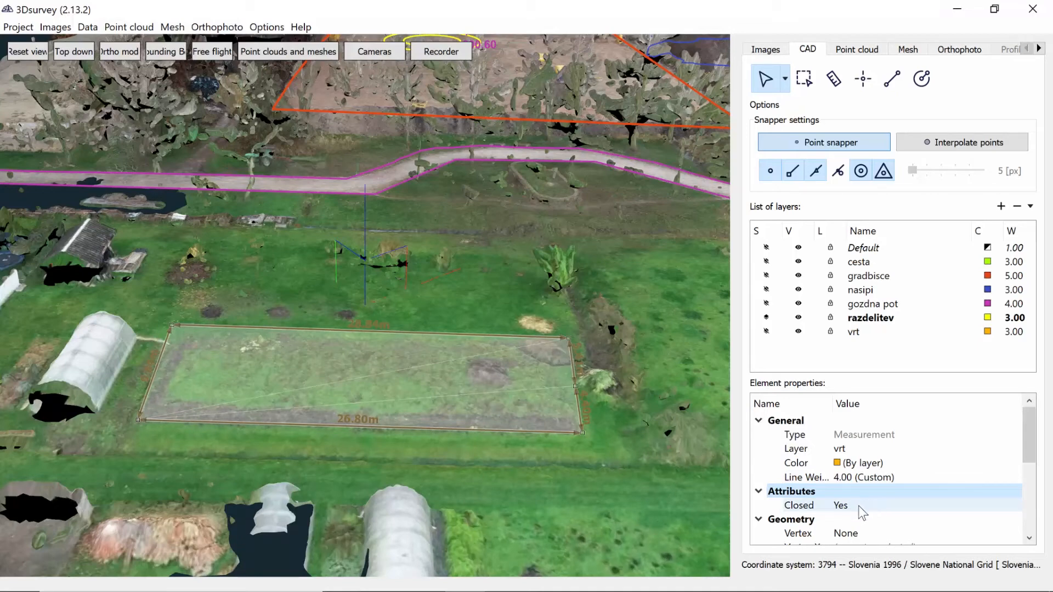
# Set ΔHeight and the first distance display option to Yes for the garden bed measurement
pyautogui.scroll(-2, 859, 506)
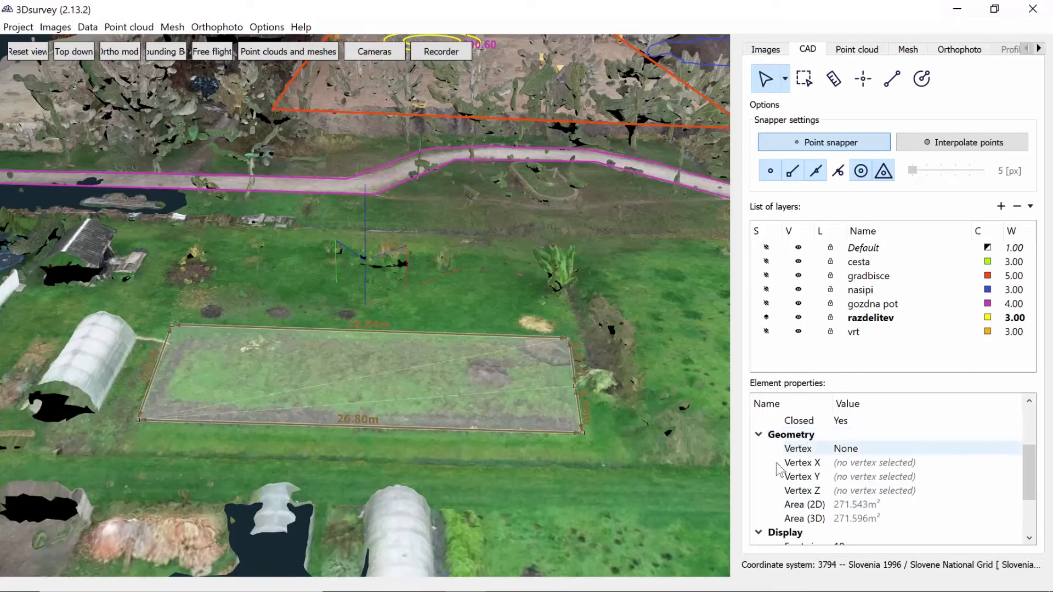
pyautogui.scroll(-2, 857, 501)
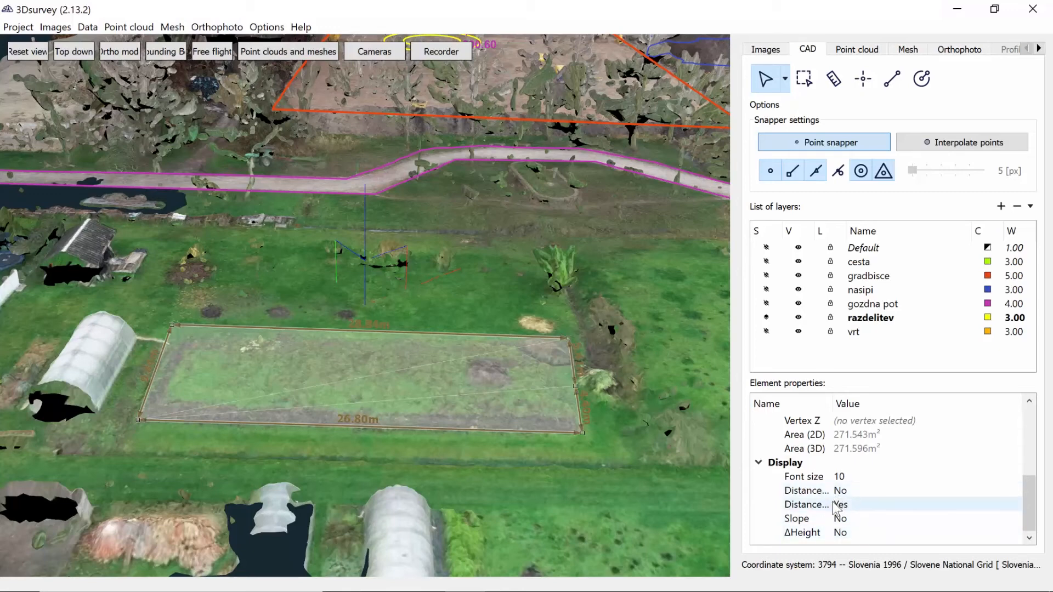
pyautogui.click(839, 532)
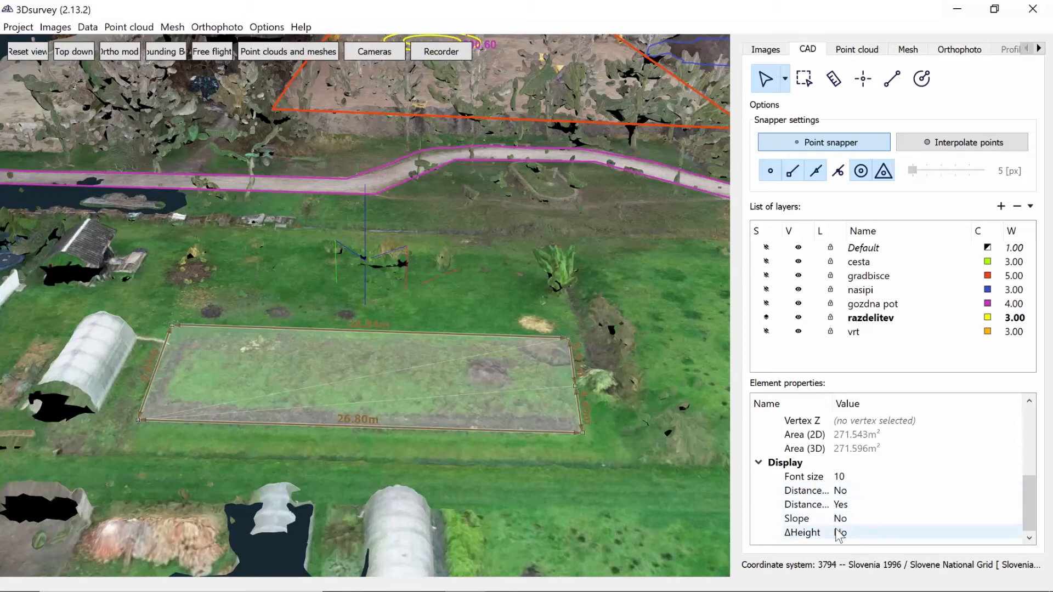
pyautogui.click(840, 532)
pyautogui.click(844, 545)
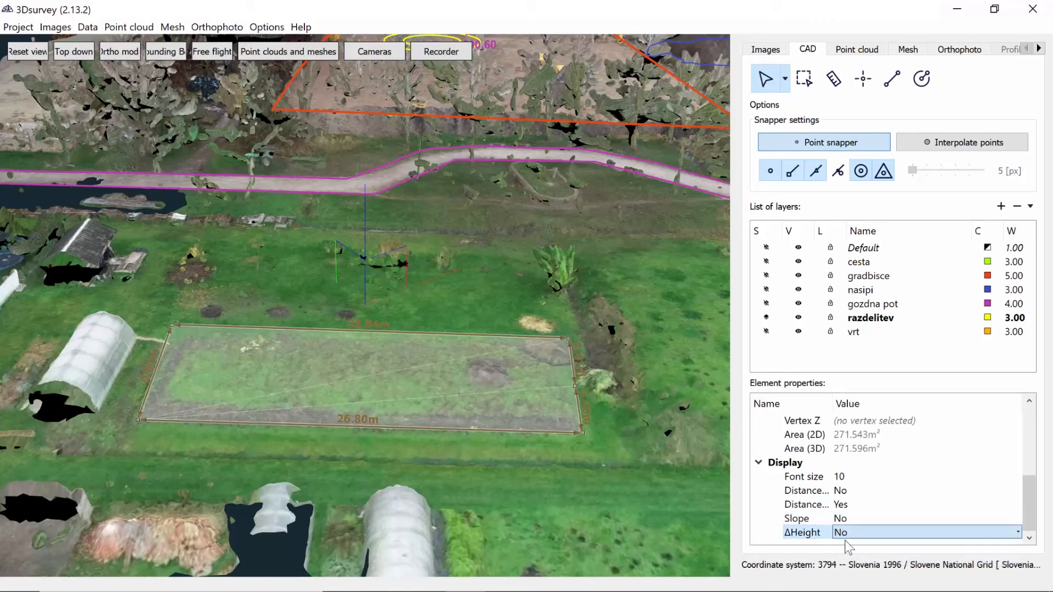
pyautogui.click(849, 492)
pyautogui.click(849, 492)
pyautogui.click(851, 504)
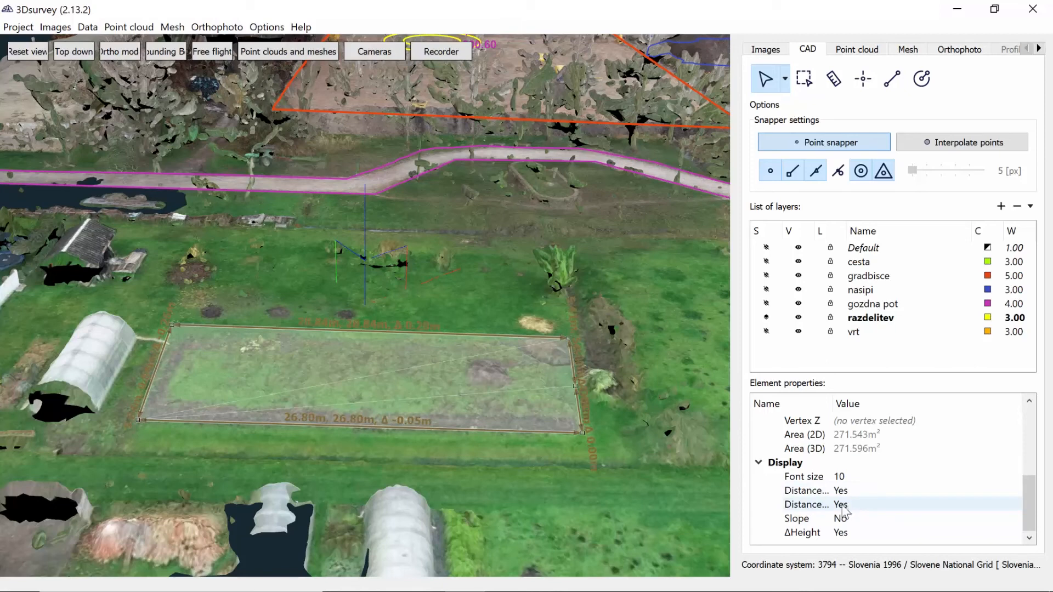
# Keep the measurement's slope display at No and set its second distance display option to No
pyautogui.doubleClick(843, 517)
pyautogui.click(843, 505)
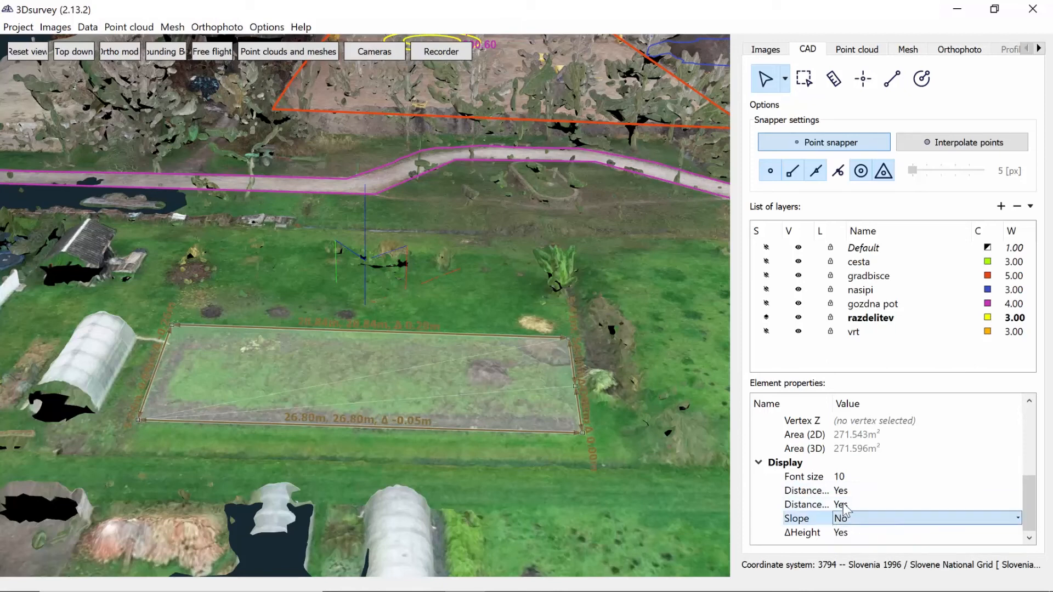
pyautogui.click(845, 506)
pyautogui.click(844, 505)
pyautogui.click(842, 531)
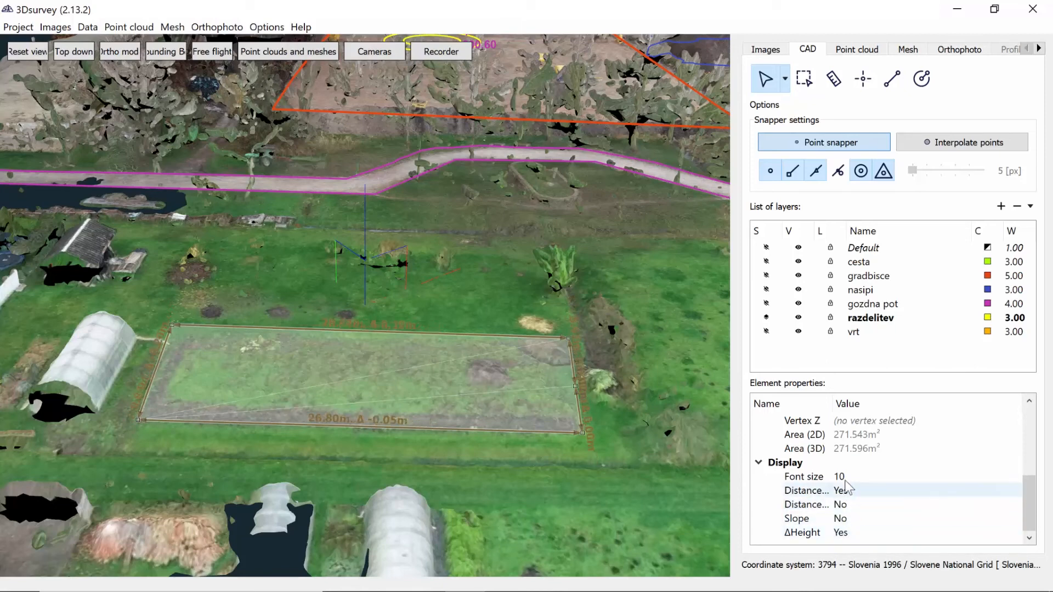
# Set the font size of the garden bed measurement's labels to 8
pyautogui.doubleClick(844, 476)
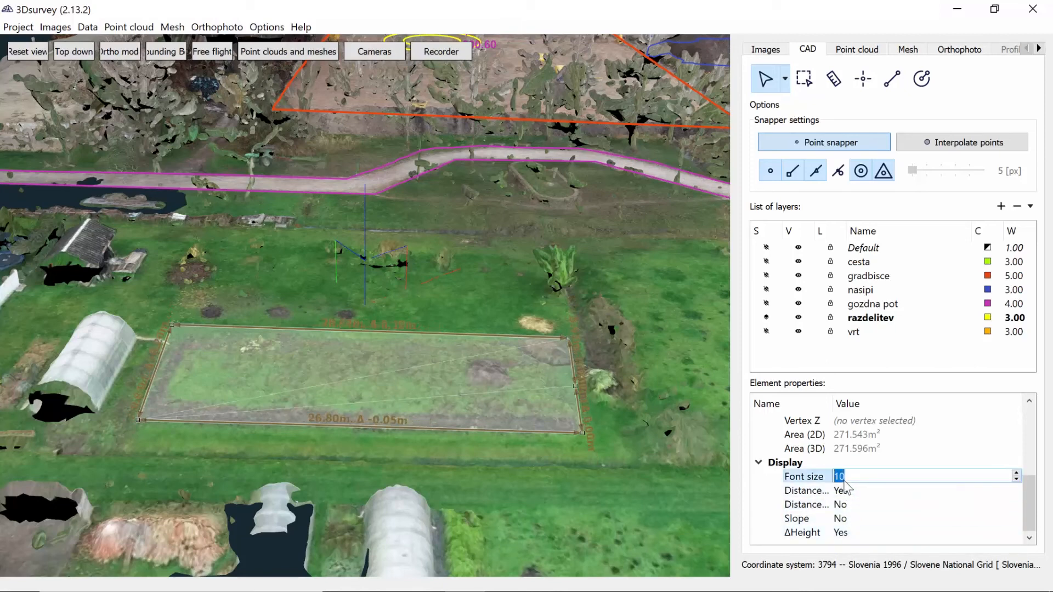
pyautogui.click(1016, 475)
pyautogui.click(1016, 475)
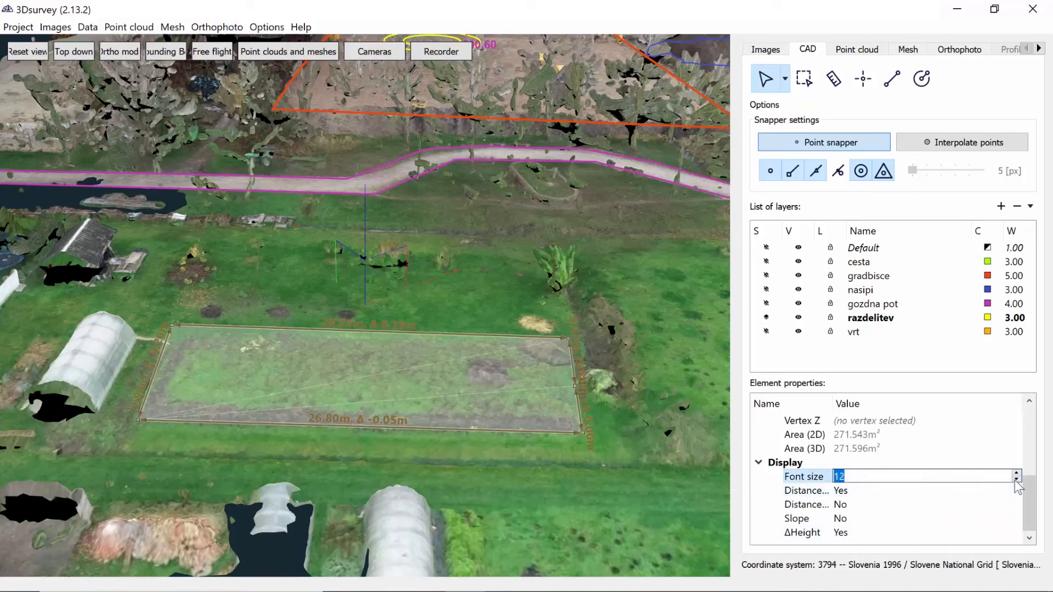
pyautogui.click(1016, 479)
pyautogui.click(1016, 480)
pyautogui.click(985, 500)
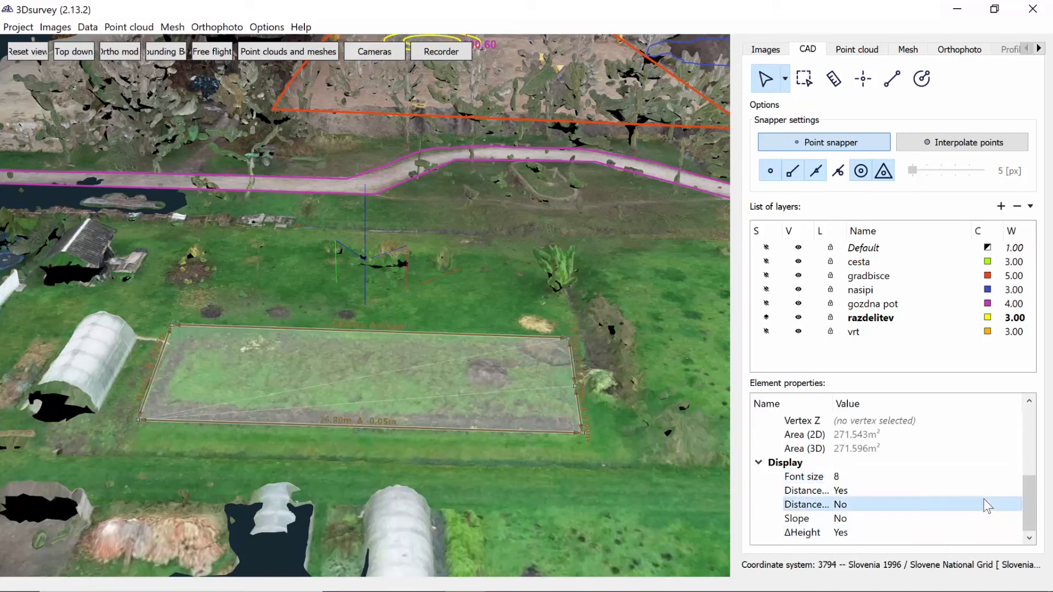